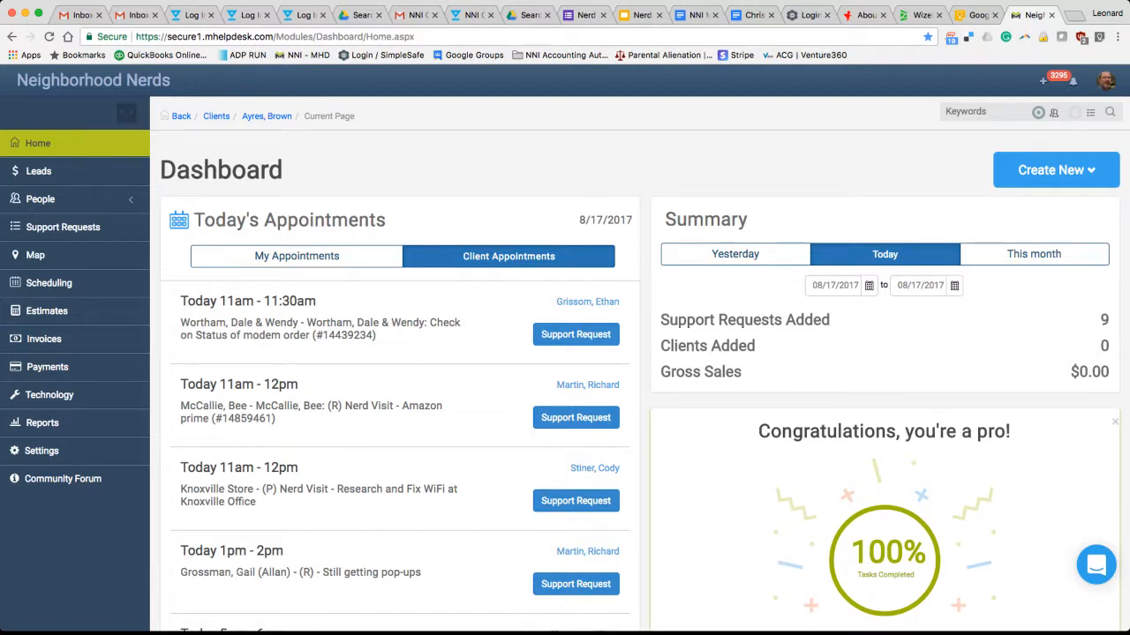
Review today's personal appointments on the dashboard, then return to the client appointments
click(296, 256)
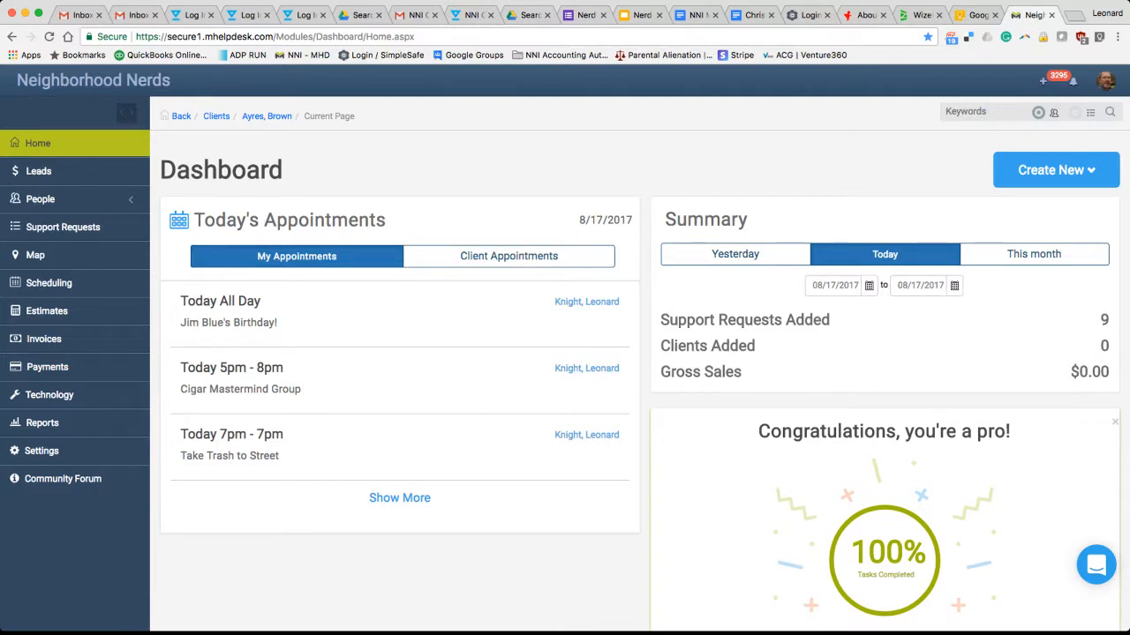
click(509, 256)
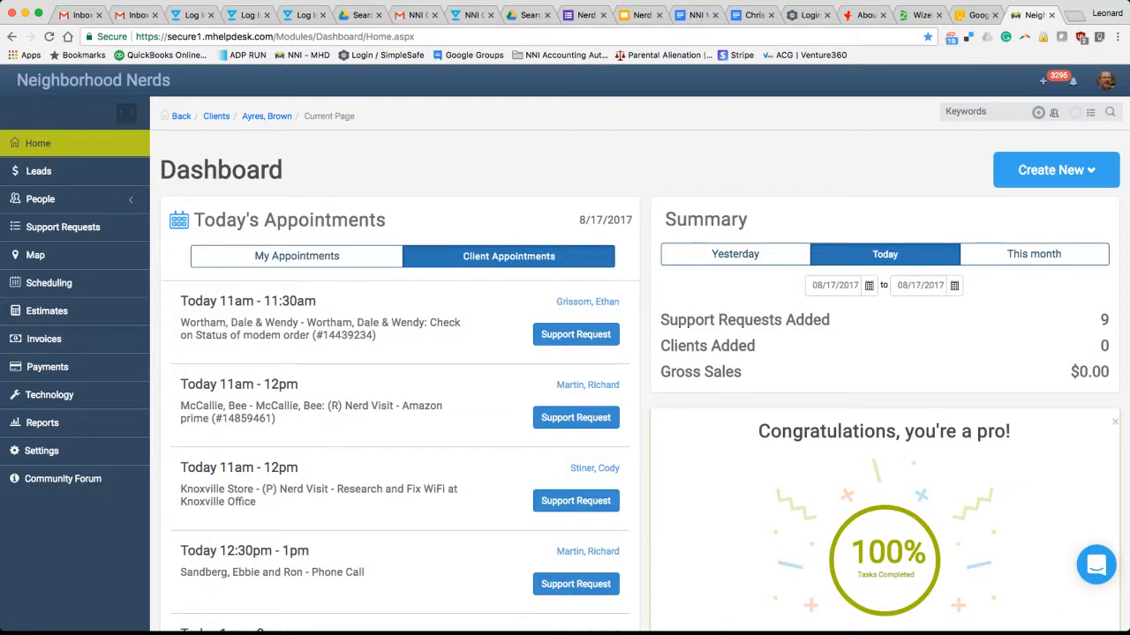
click(1056, 170)
click(974, 112)
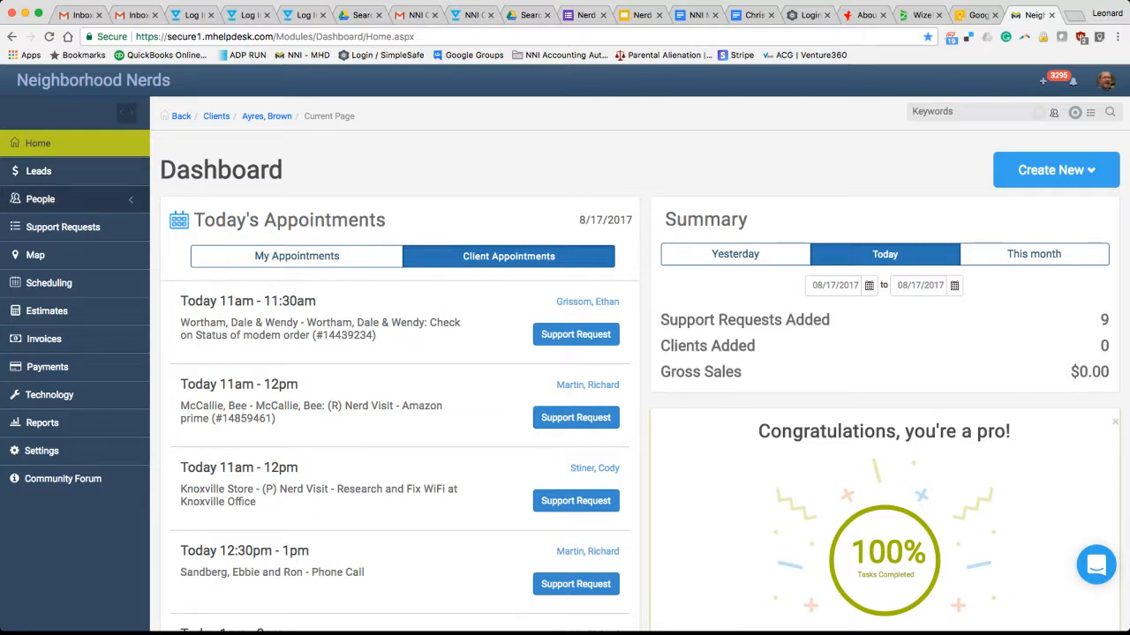
Open the support requests list and switch it to My Support Requests
click(40, 199)
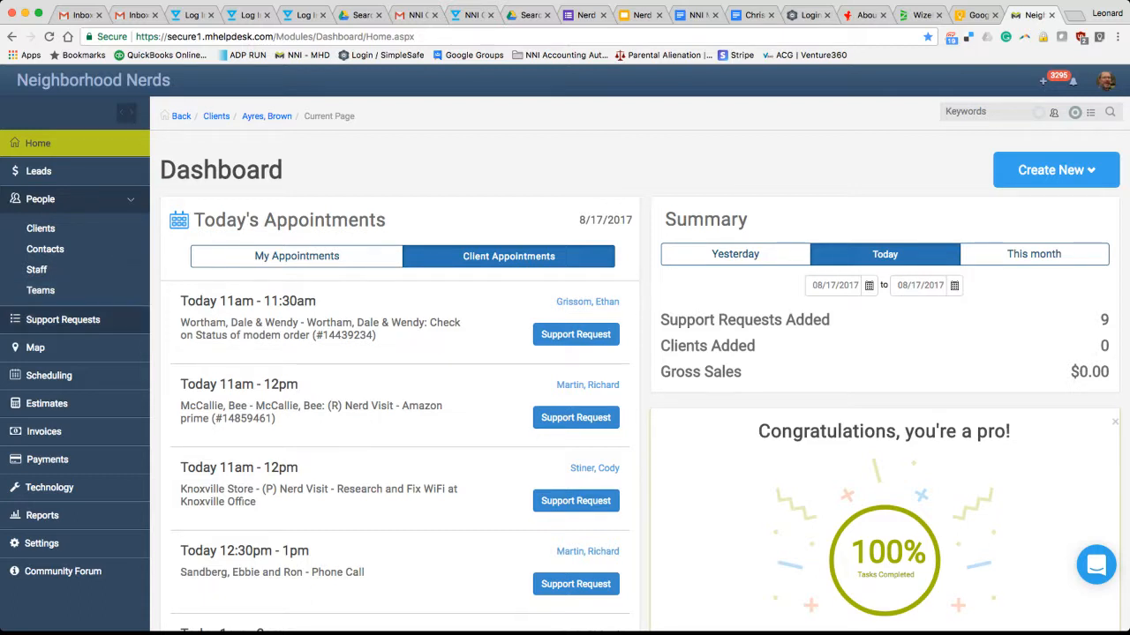
click(63, 320)
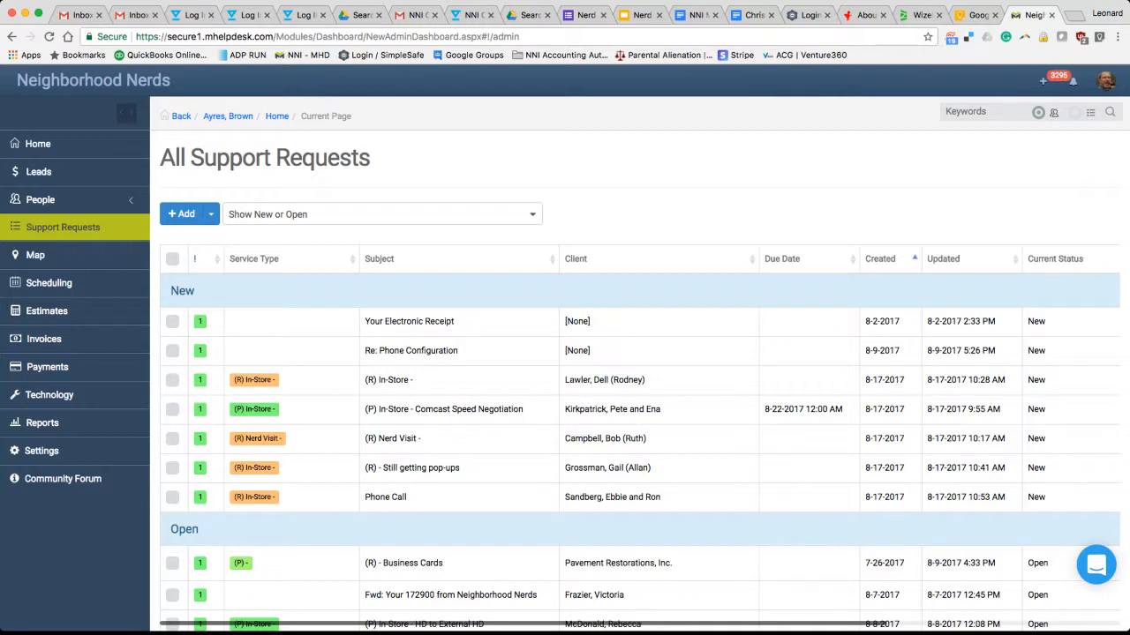
click(211, 214)
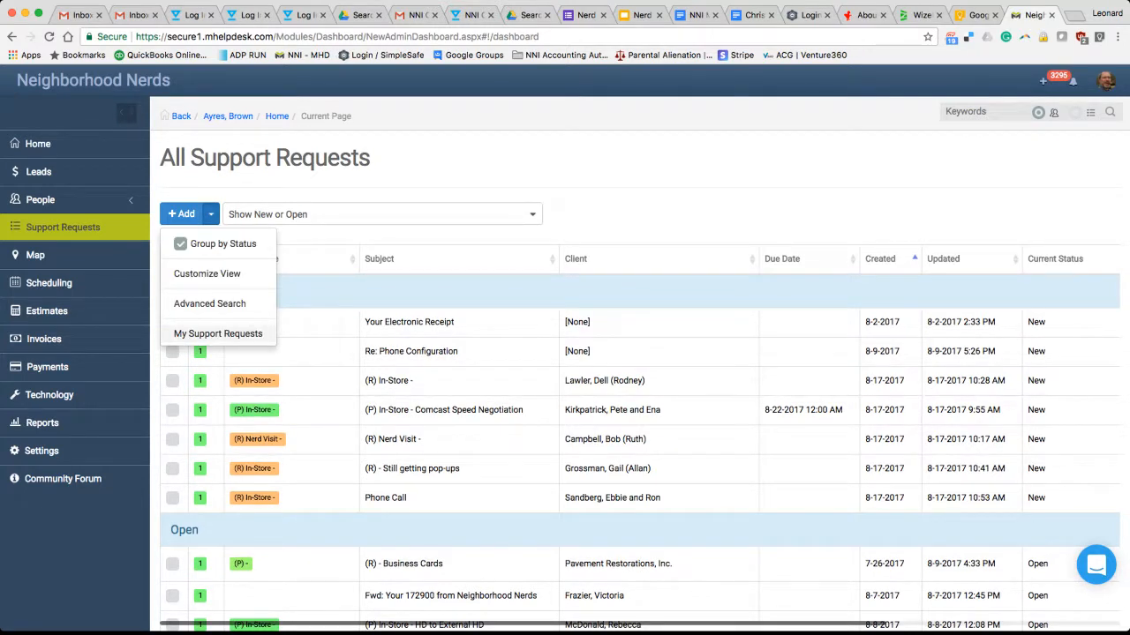
click(218, 333)
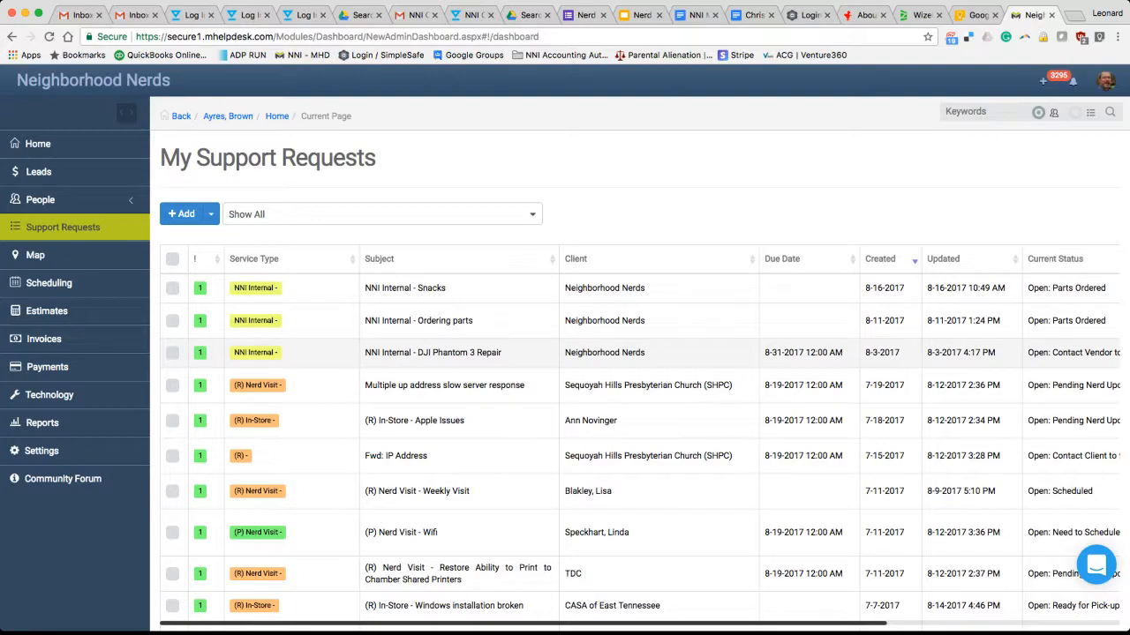
Group the My Support Requests list by status
scroll(639, 376, down, 15)
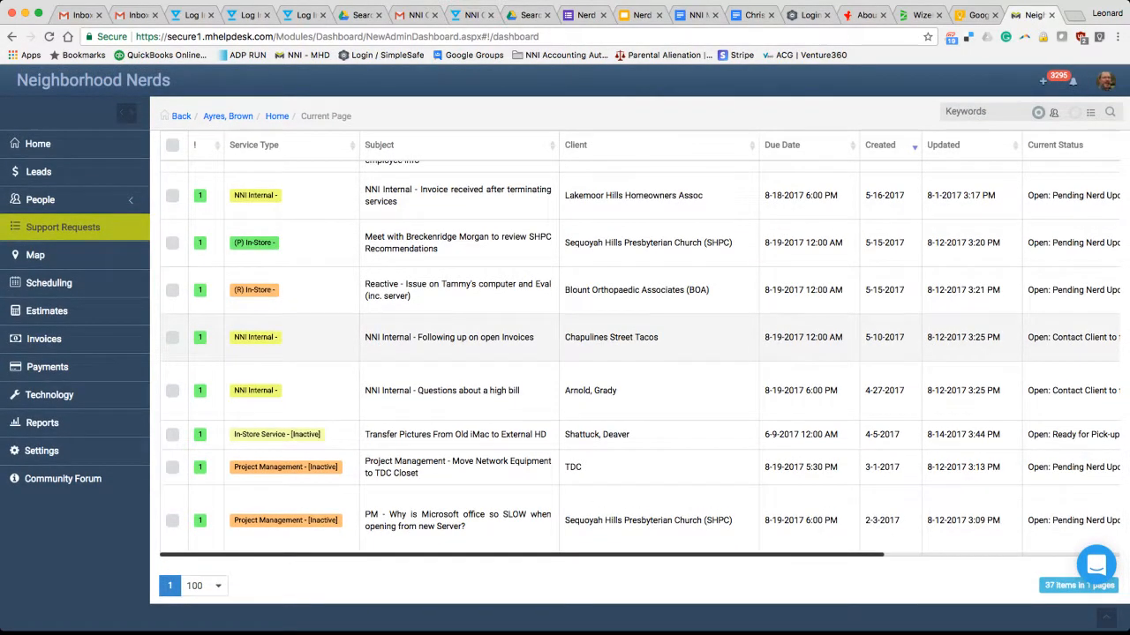
scroll(639, 377, up, 15)
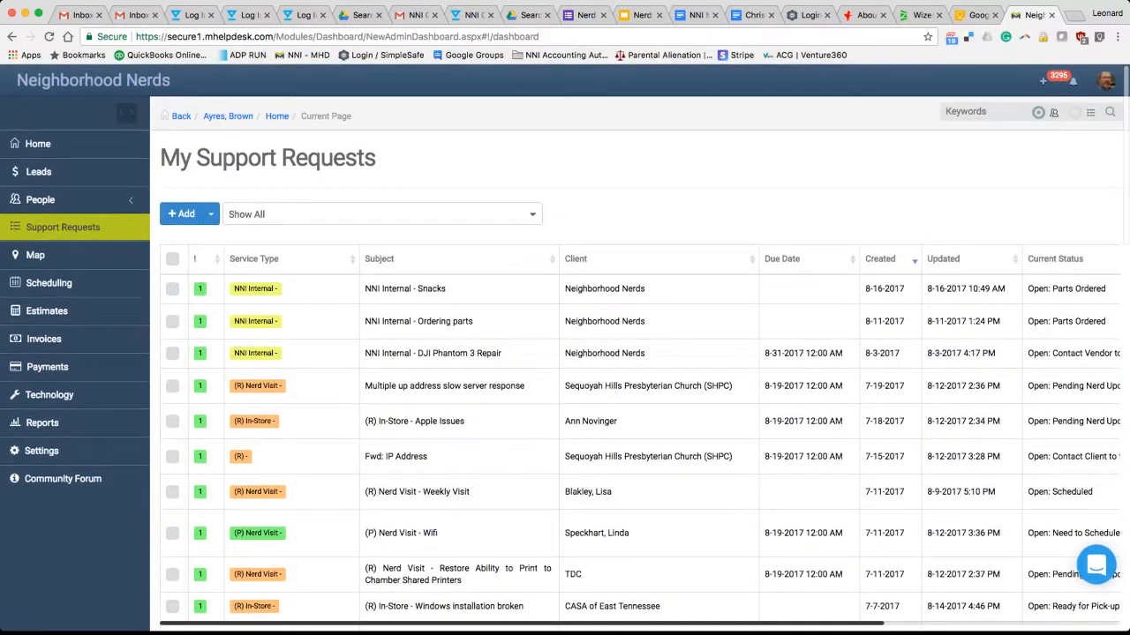
click(211, 214)
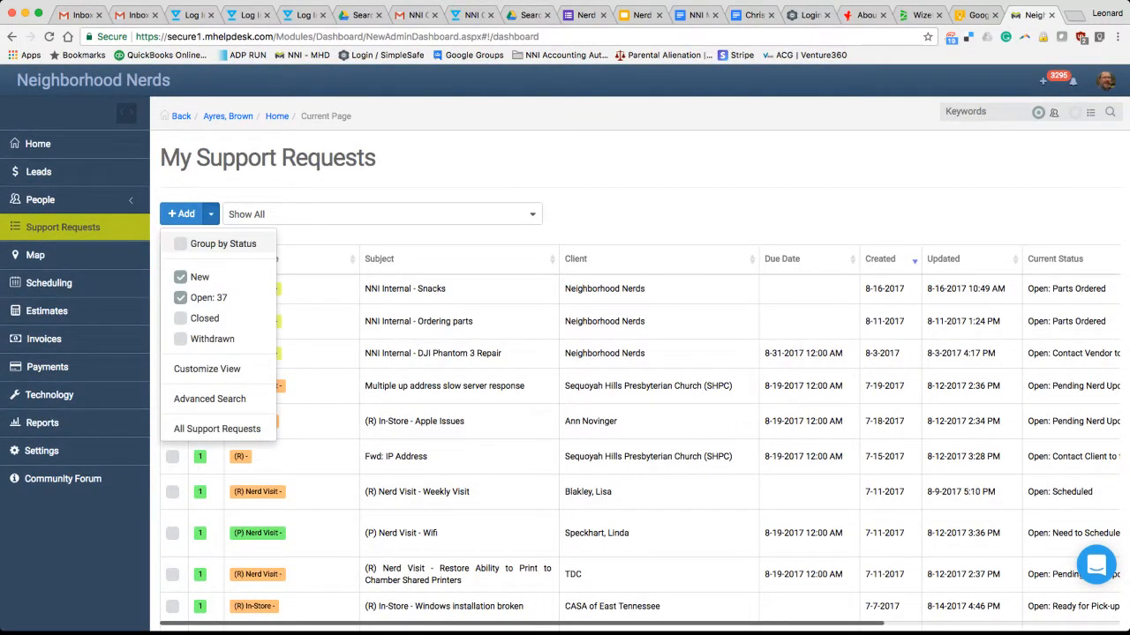
click(223, 243)
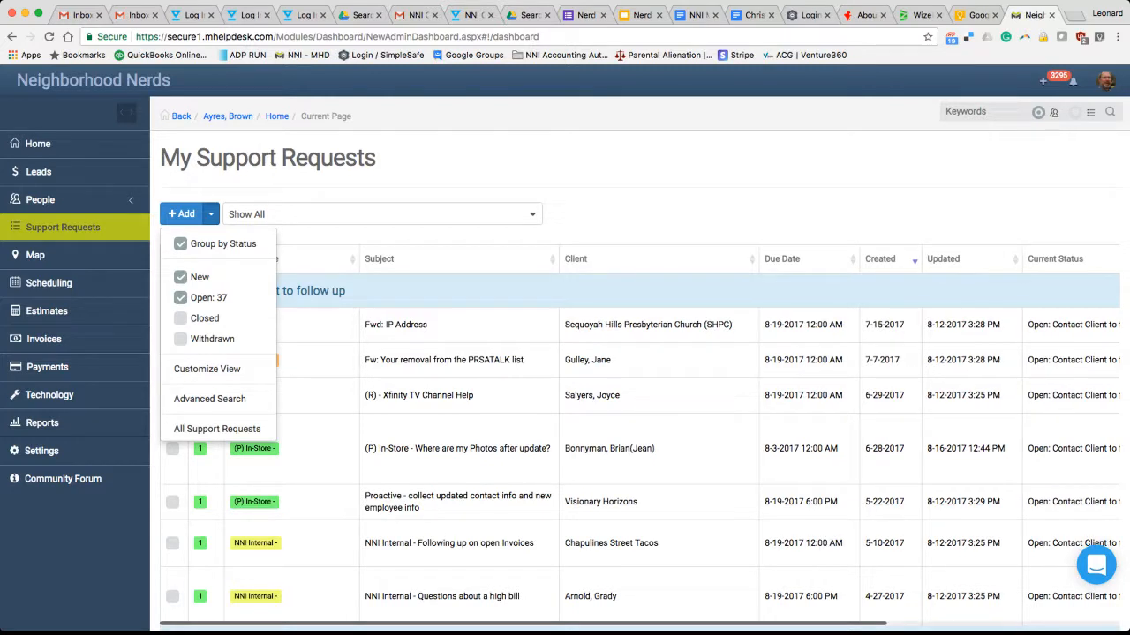
click(210, 215)
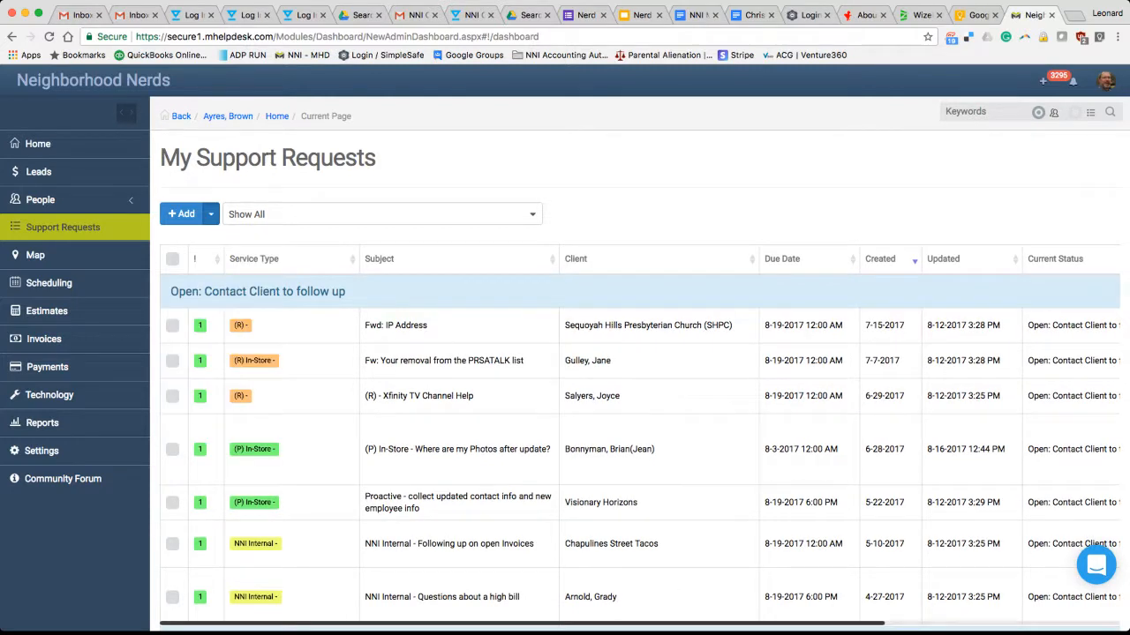
Examine the personal support requests across their status groups, from Contact Client to follow up through Pending Nerd Update
scroll(640, 389, down, 3)
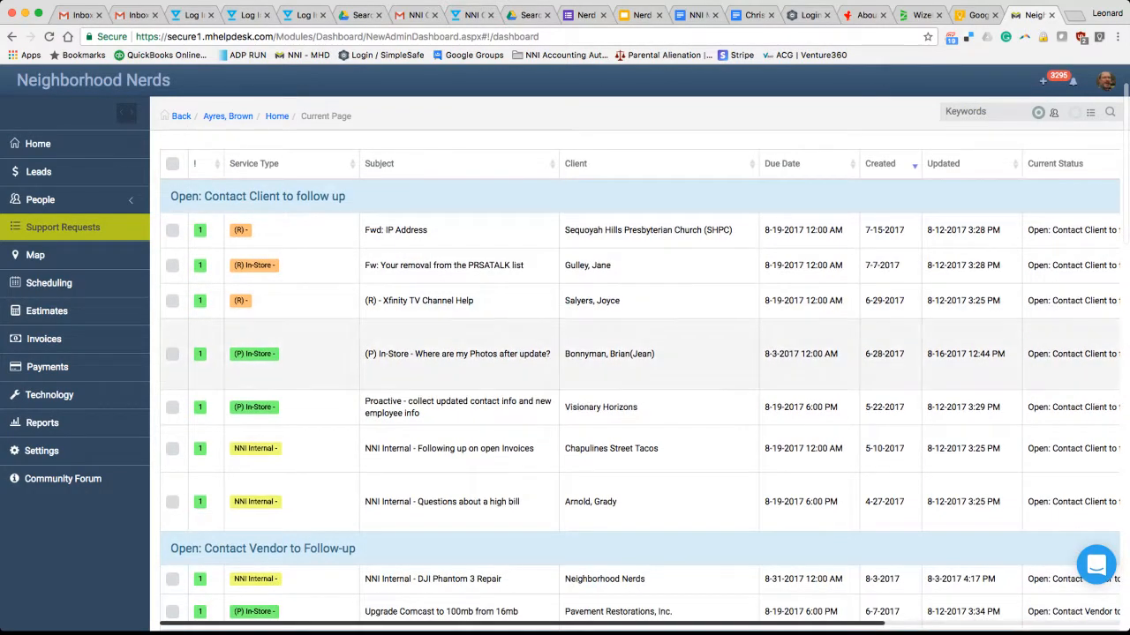
scroll(639, 388, down, 5)
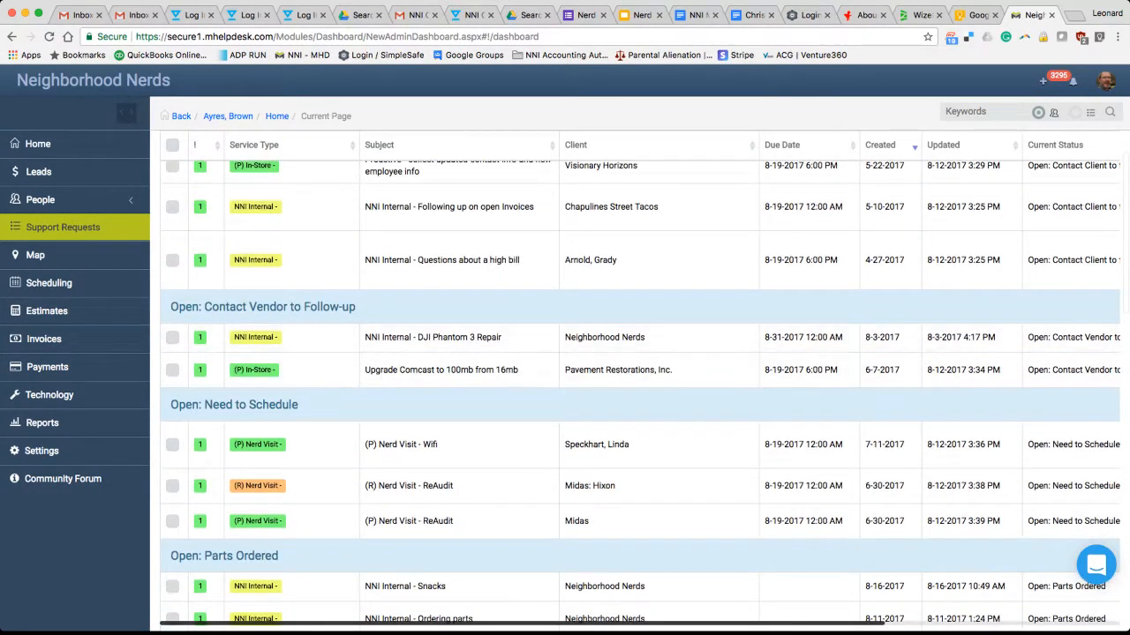
scroll(640, 389, down, 1)
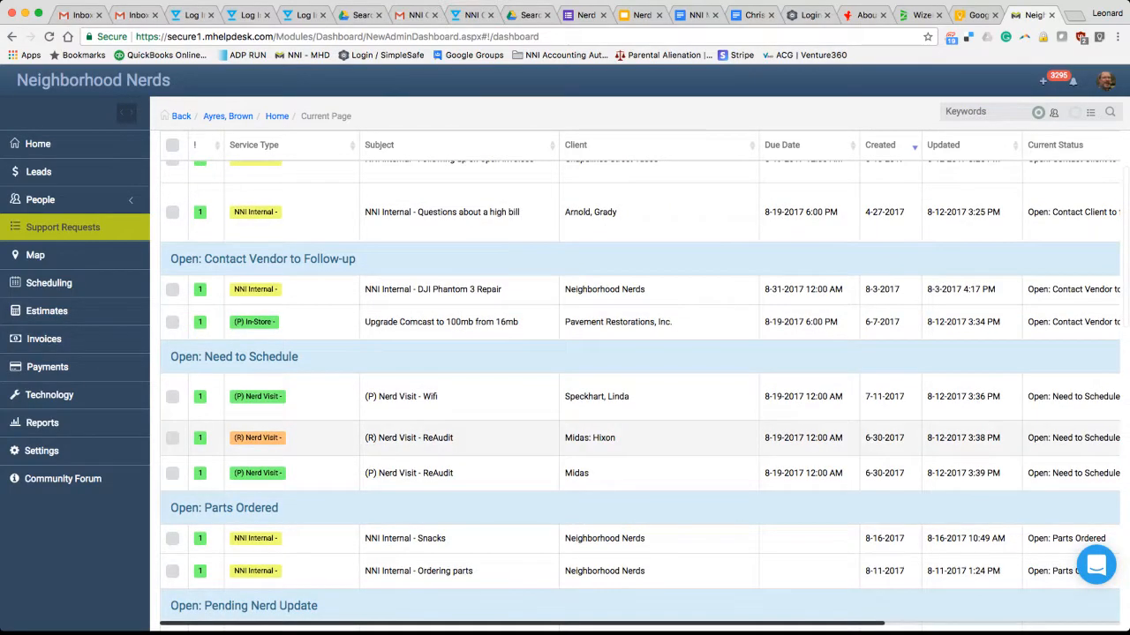
scroll(640, 389, down, 10)
scroll(640, 388, down, 4)
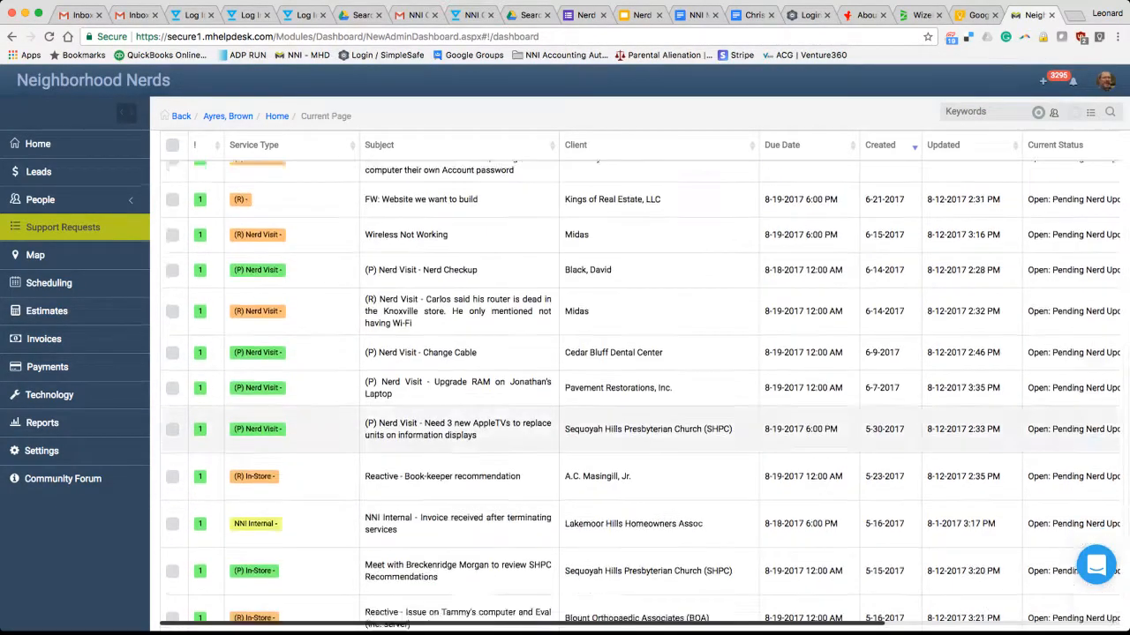
scroll(640, 388, up, 10)
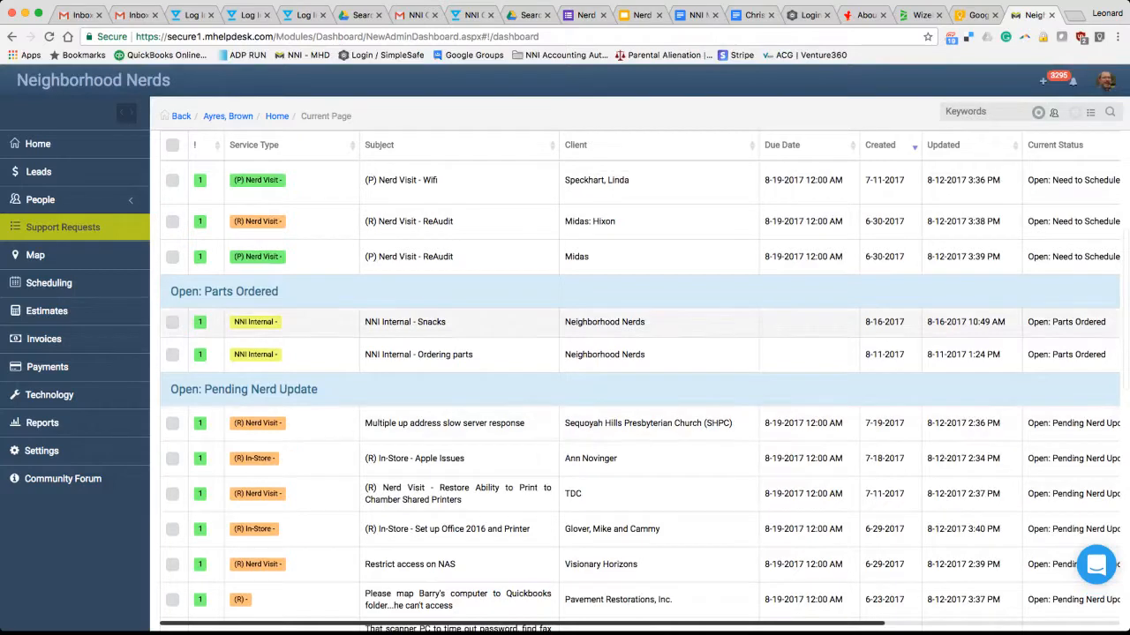
scroll(640, 389, down, 3)
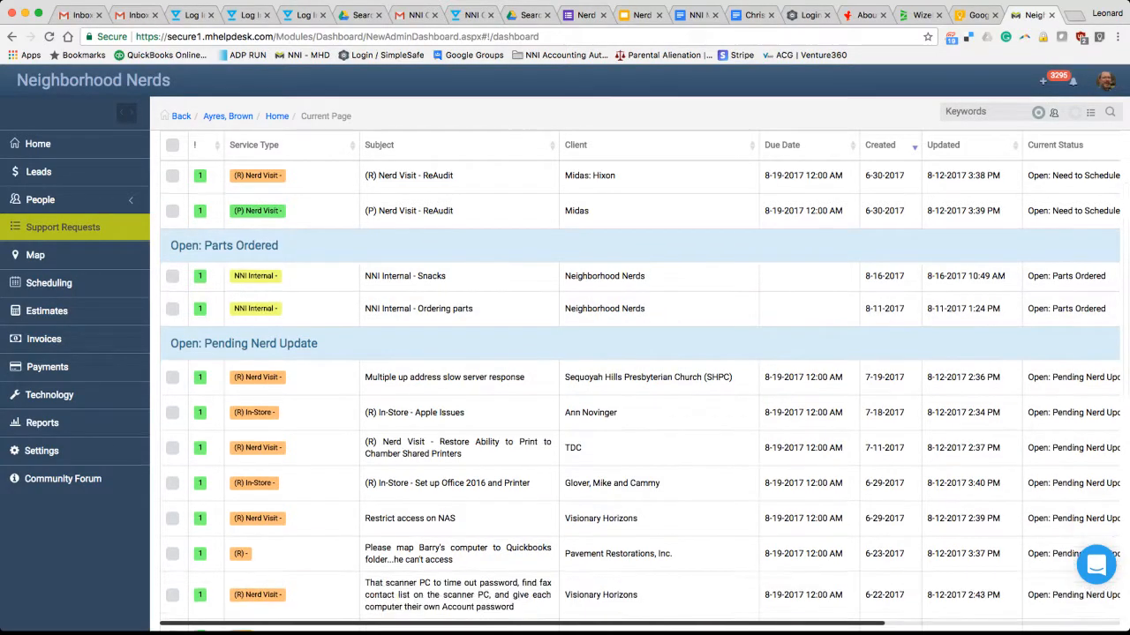
scroll(639, 351, down, 10)
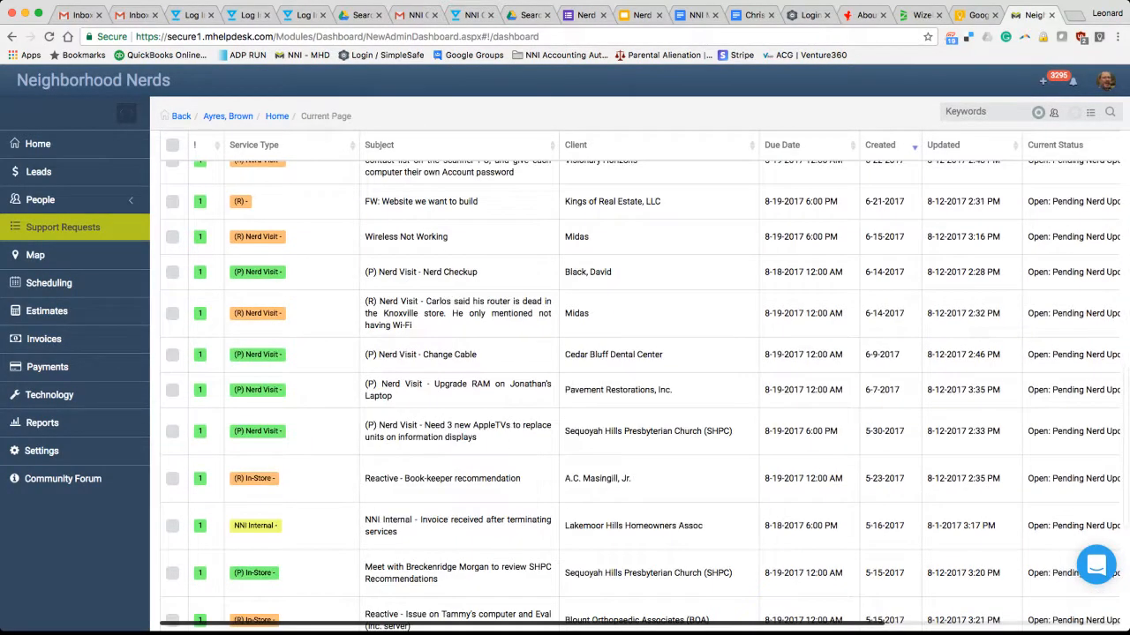
scroll(640, 351, up, 10)
scroll(640, 351, up, 10)
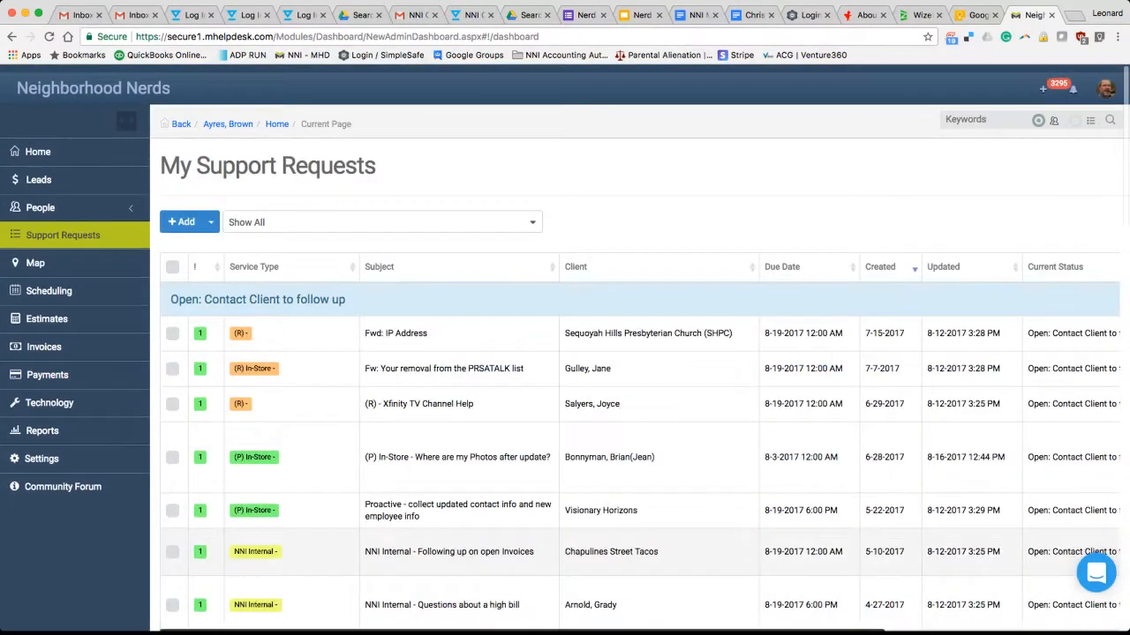
Switch to All Support Requests and review the New, Open and Contact Client to follow up groups
click(211, 214)
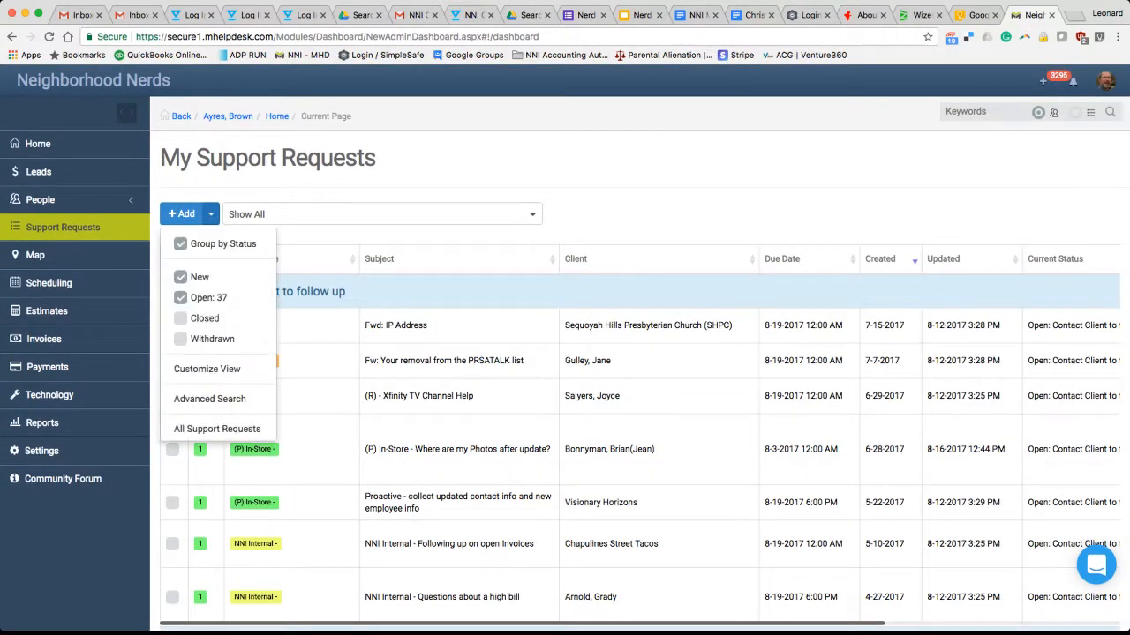
click(217, 430)
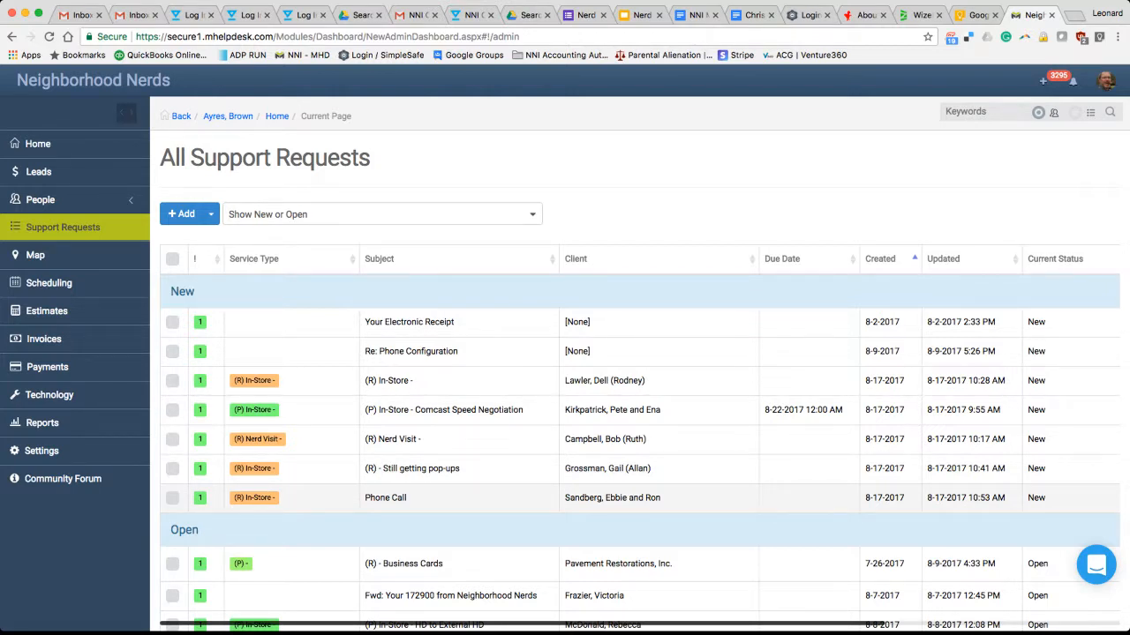
scroll(640, 389, down, 3)
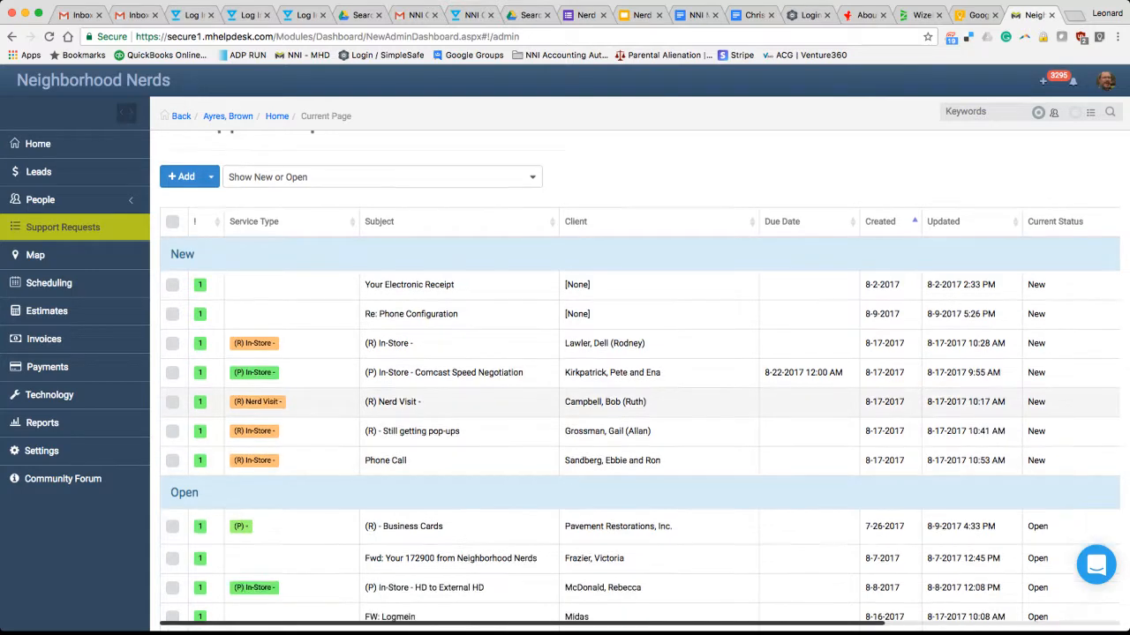
scroll(640, 388, down, 3)
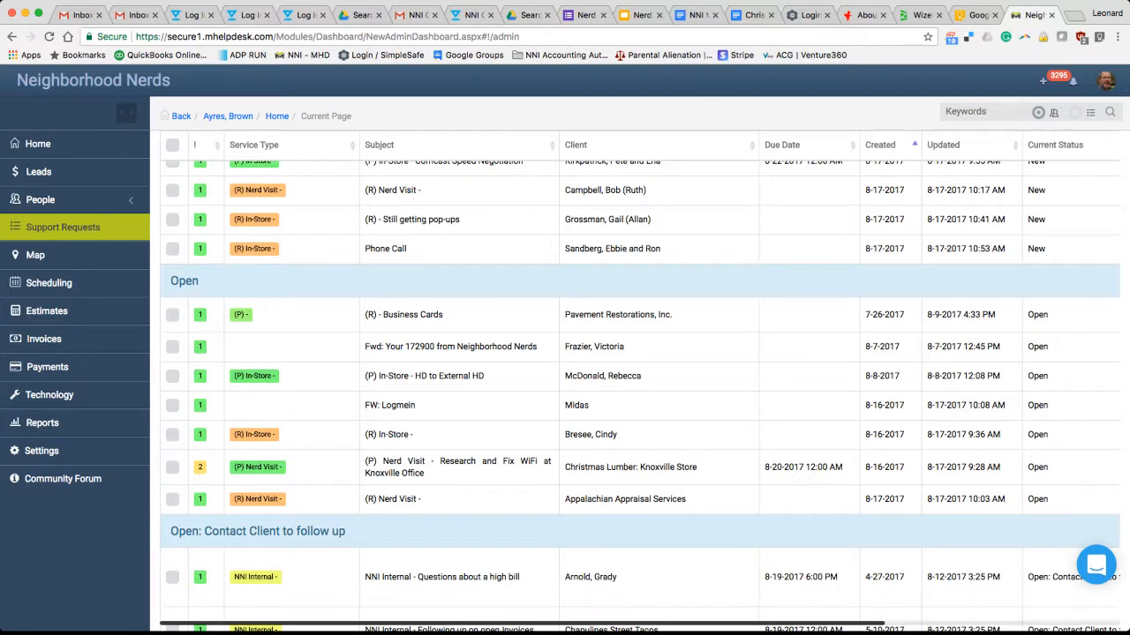
scroll(639, 380, down, 3)
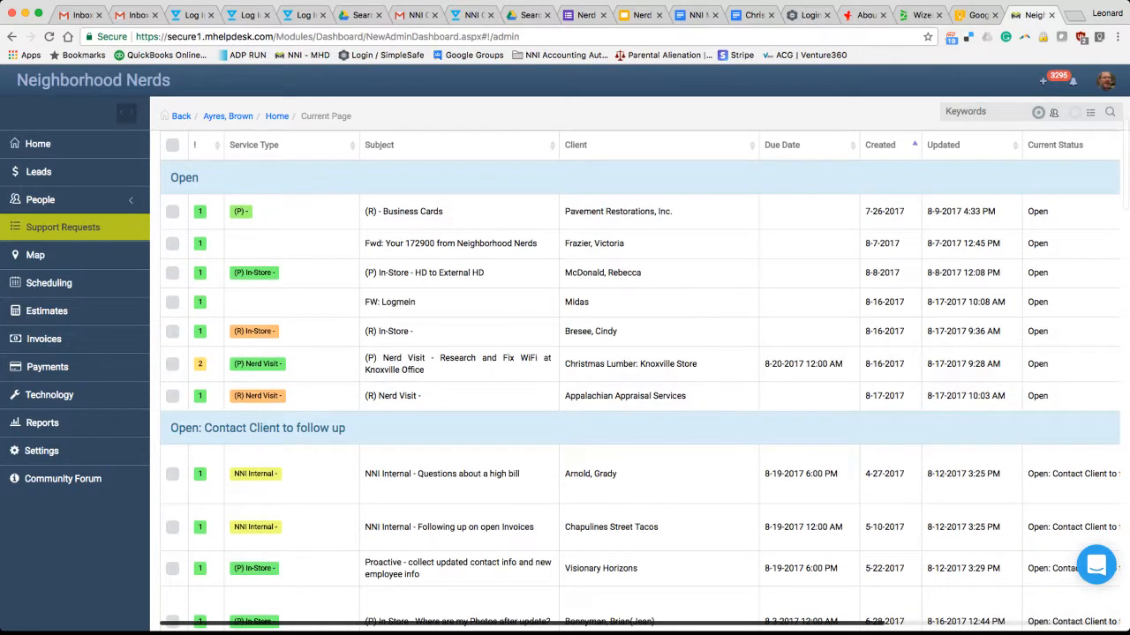
scroll(640, 396, down, 8)
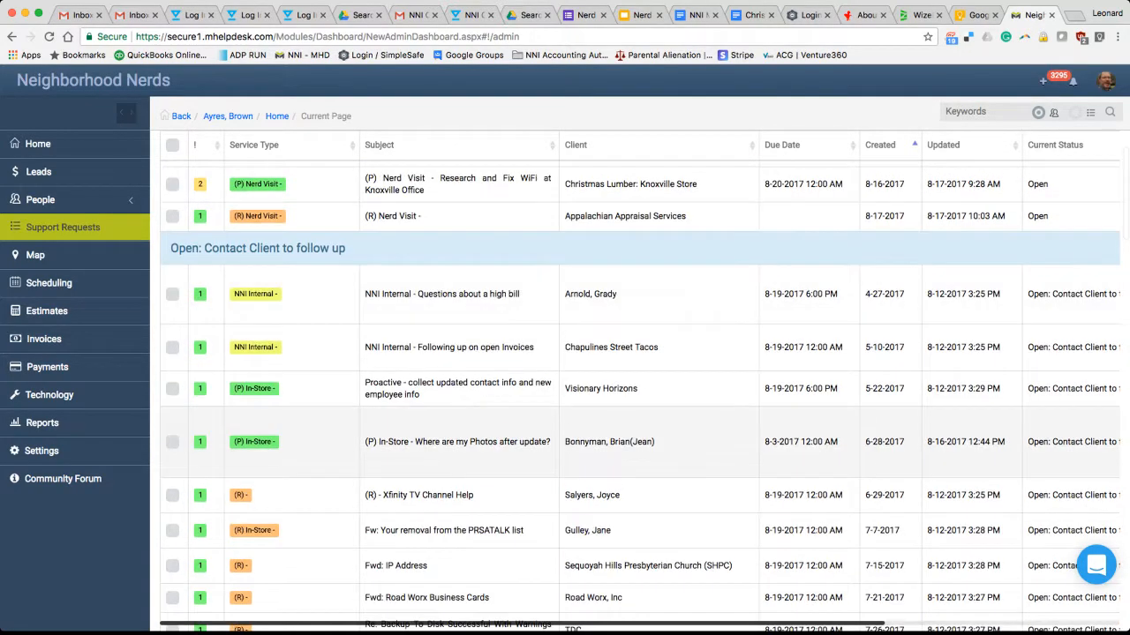
scroll(640, 432, down, 1)
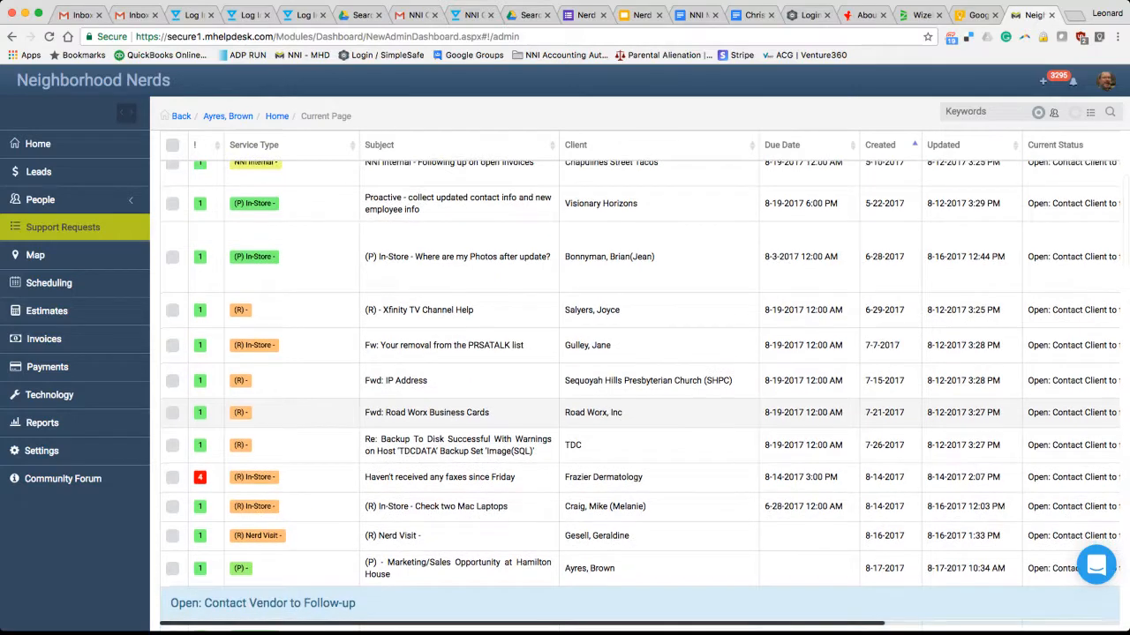
scroll(640, 388, down, 1)
scroll(640, 388, down, 3)
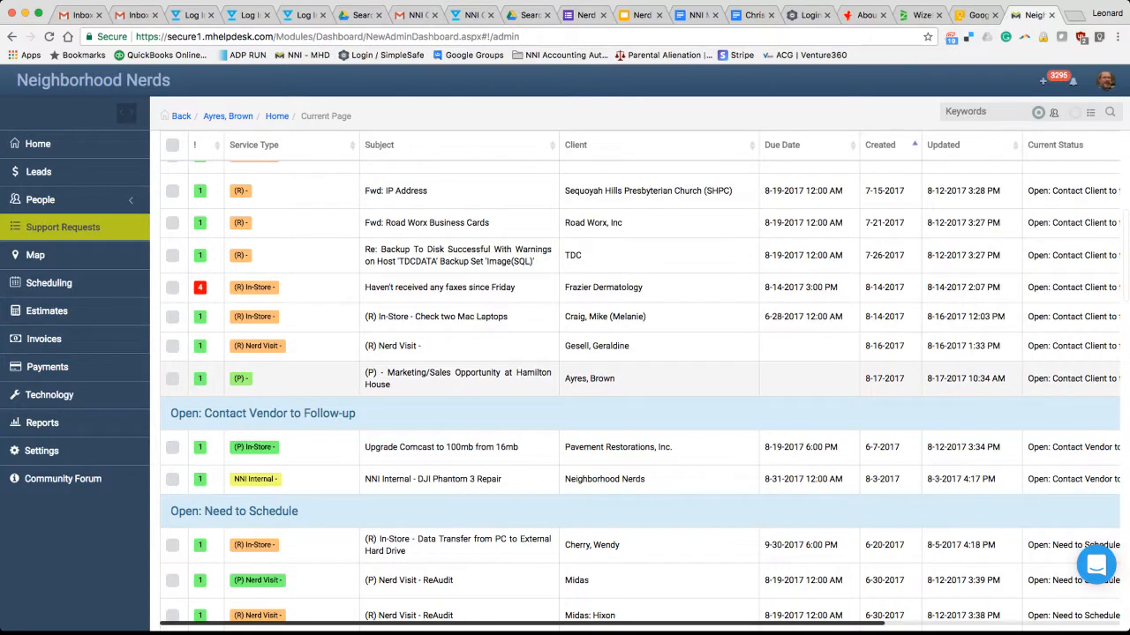
Examine all support requests in the Contact Vendor to Follow-up, Need to Schedule, Parts Arrived and Parts Ordered groups
scroll(640, 388, down, 2)
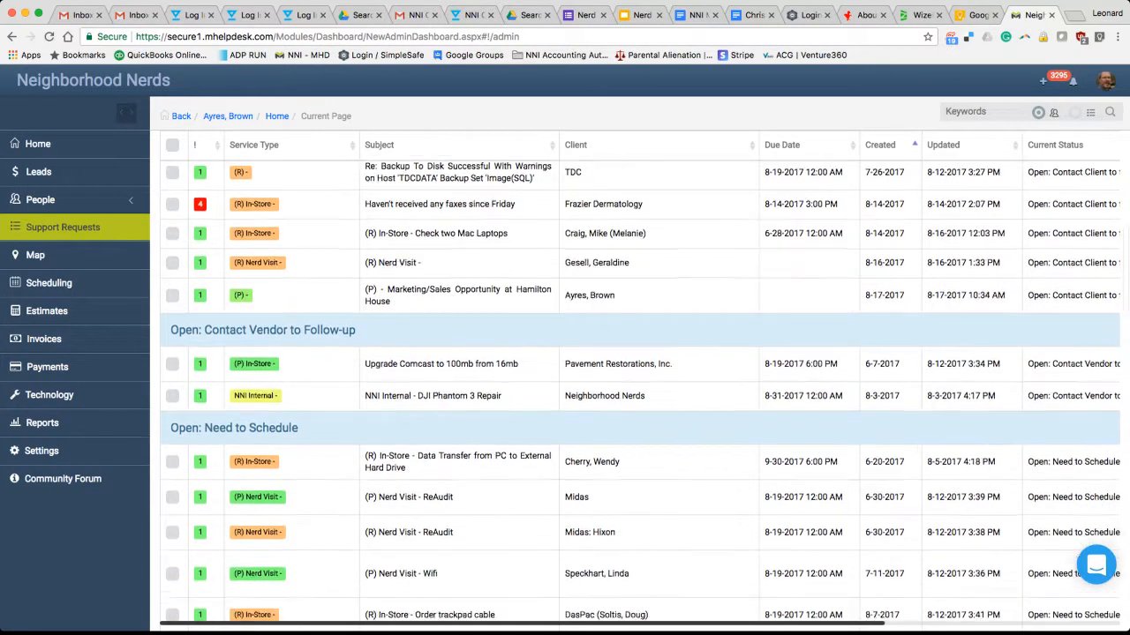
scroll(640, 397, up, 2)
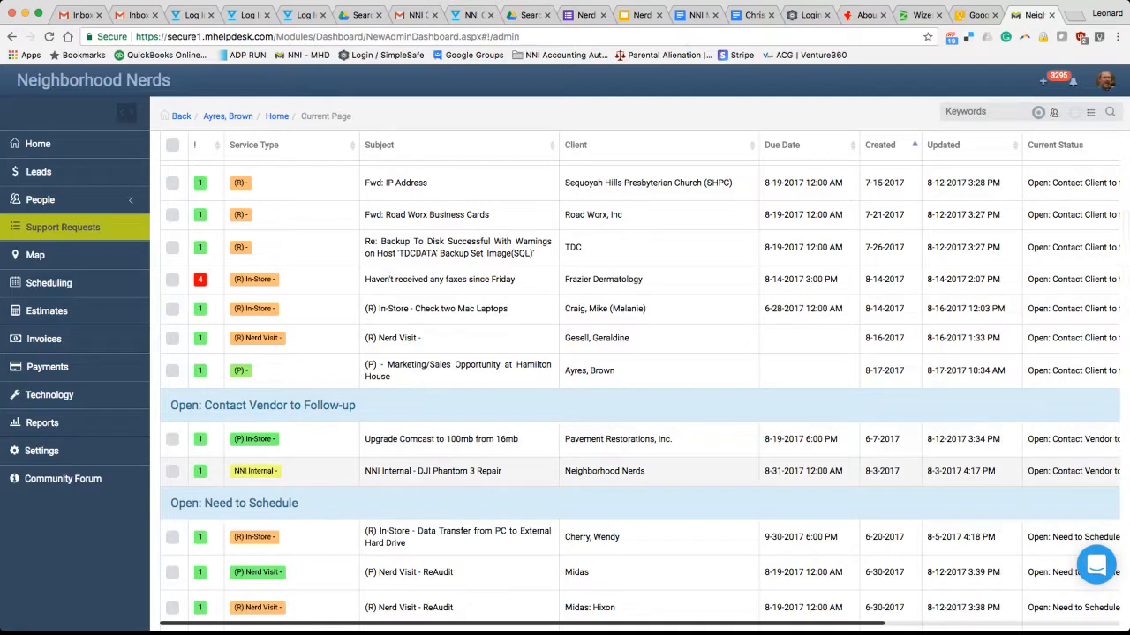
scroll(639, 398, down, 5)
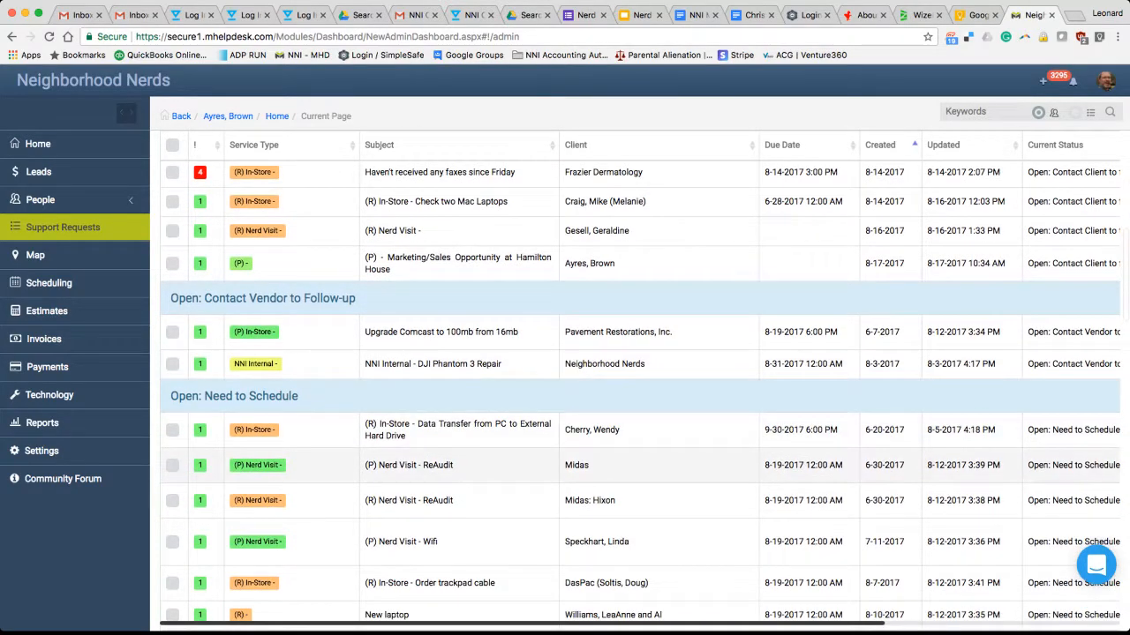
scroll(640, 398, down, 2)
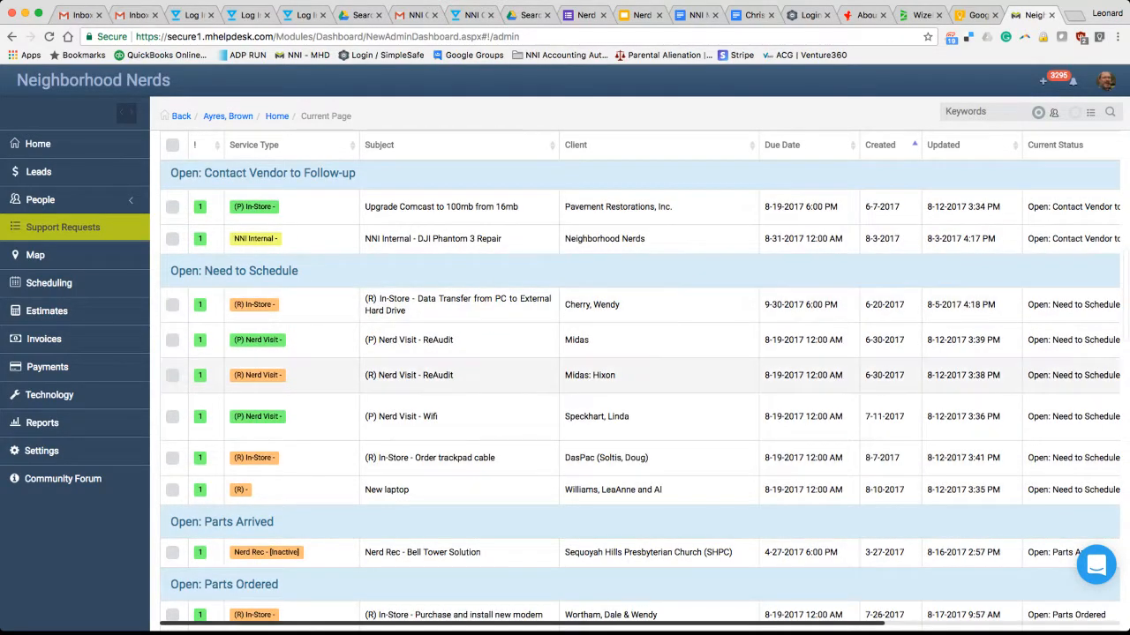
scroll(639, 398, down, 1)
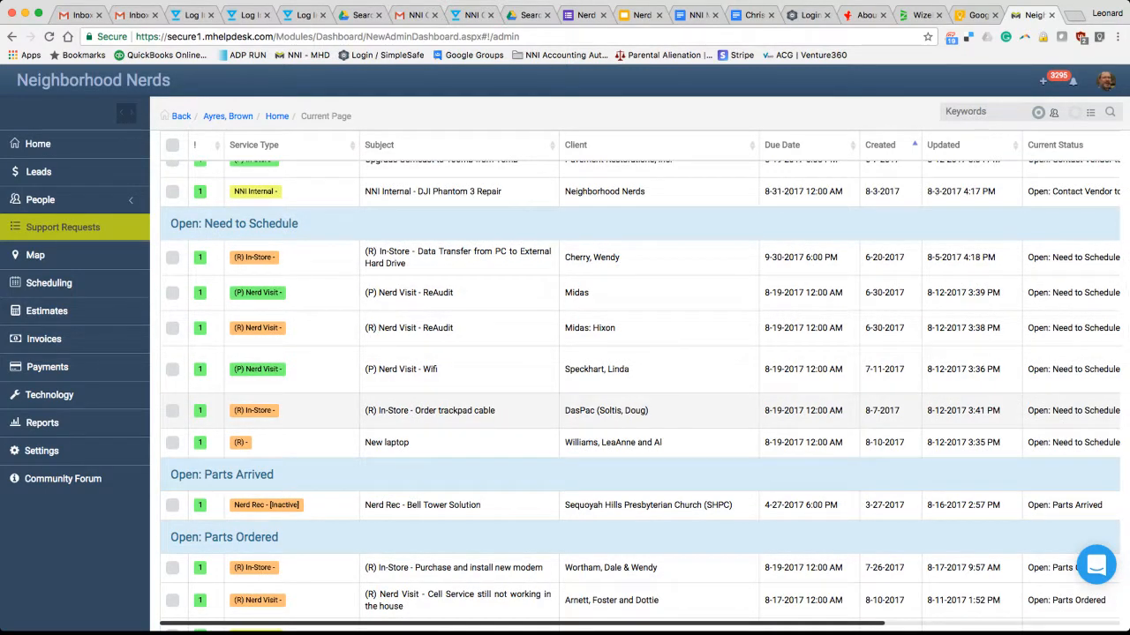
scroll(640, 397, down, 1)
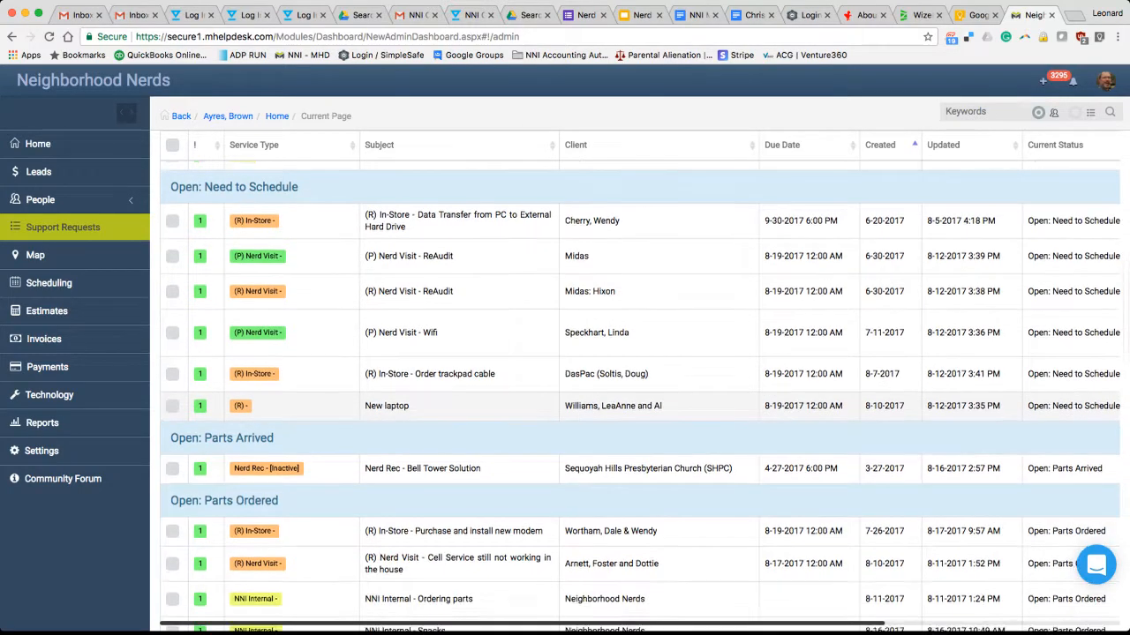
scroll(640, 397, down, 1)
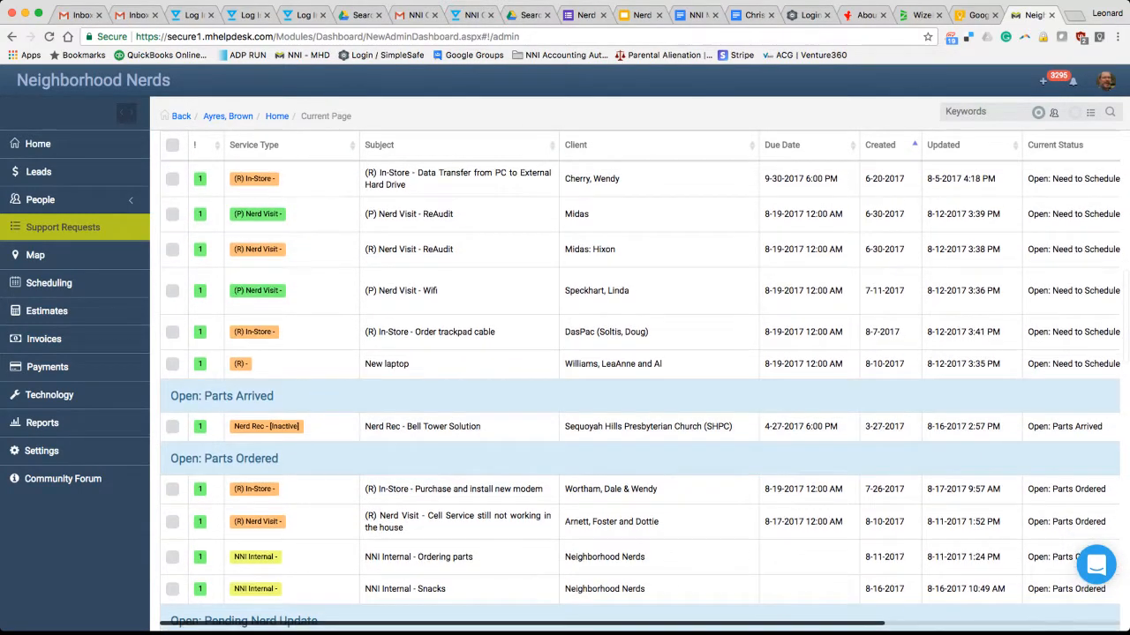
Review the Parts Ordered and Pending Nerd Update groups of all support requests, and check the list's grouping and view options
scroll(640, 397, up, 1)
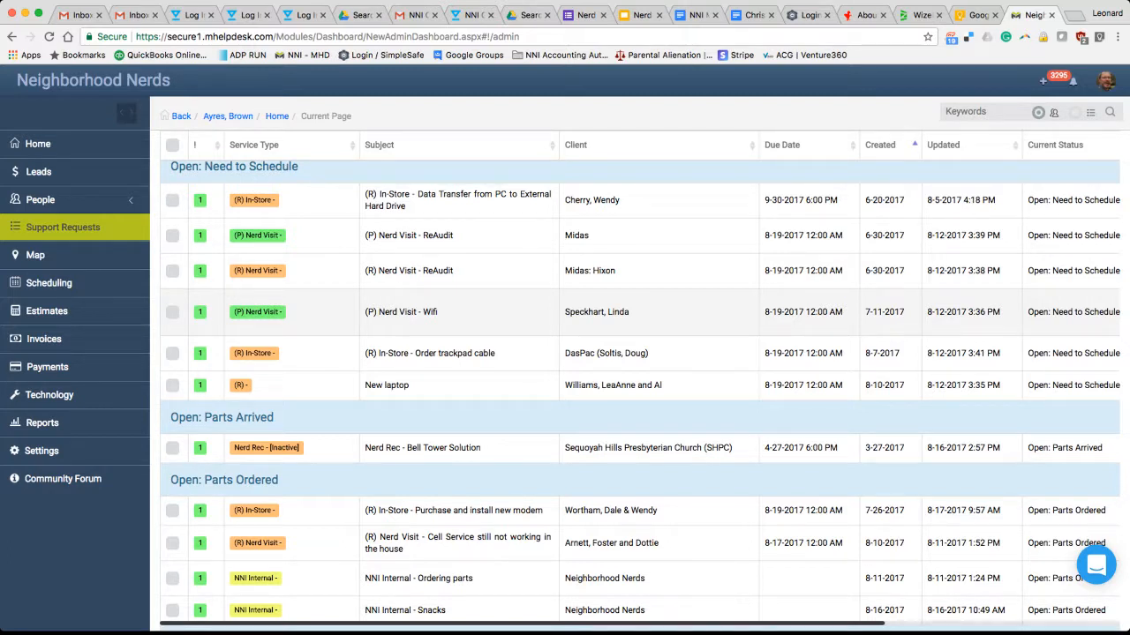
scroll(641, 394, down, 10)
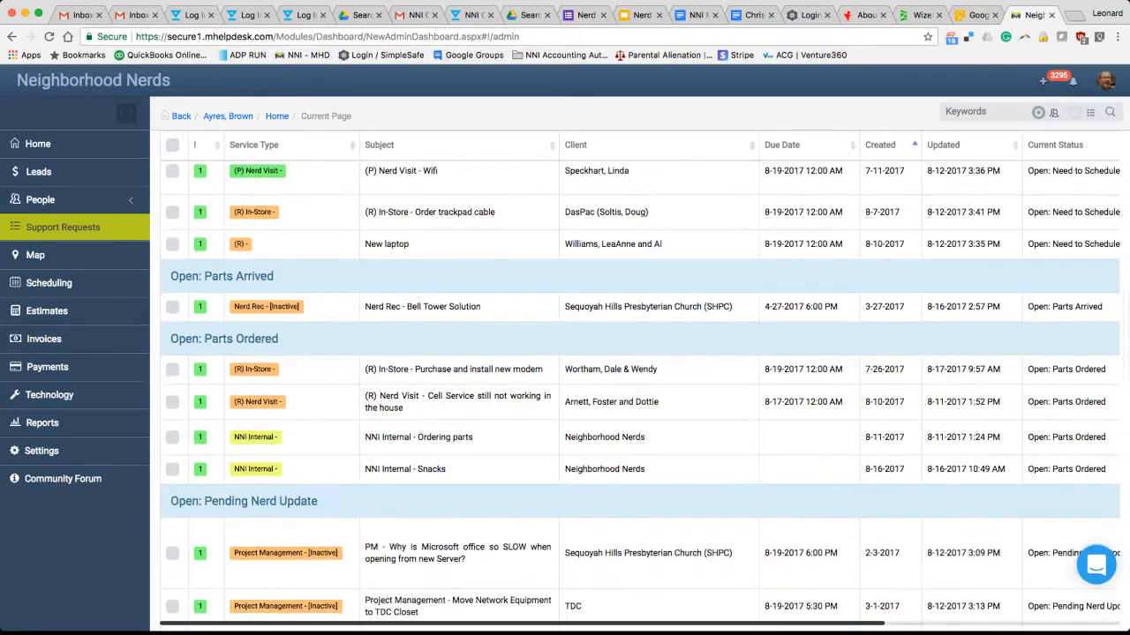
scroll(641, 395, up, 15)
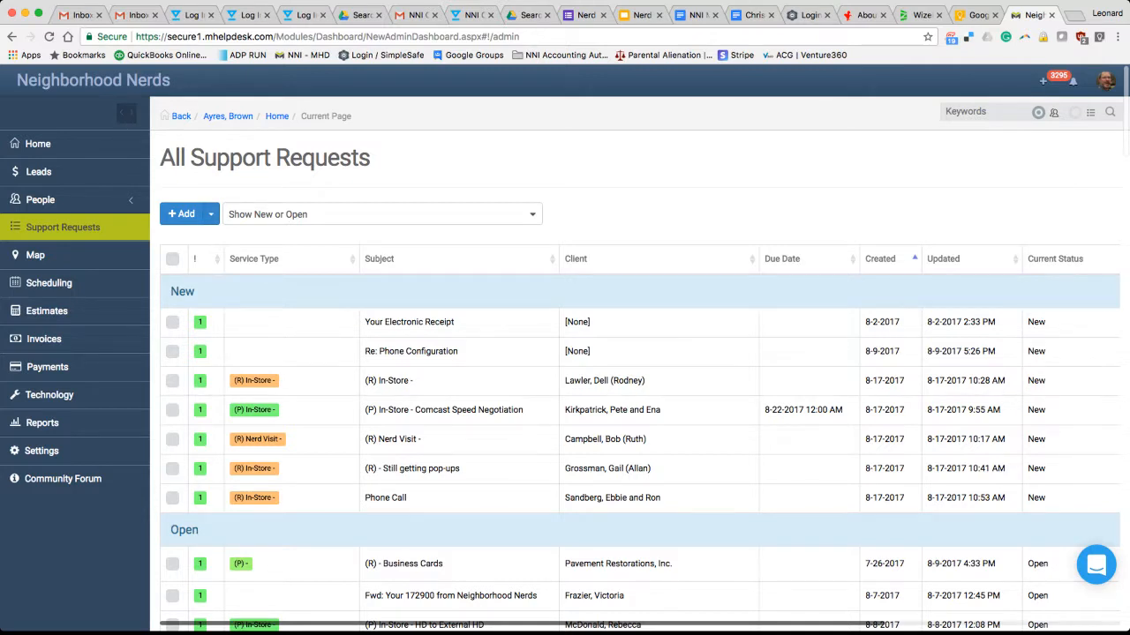
click(211, 214)
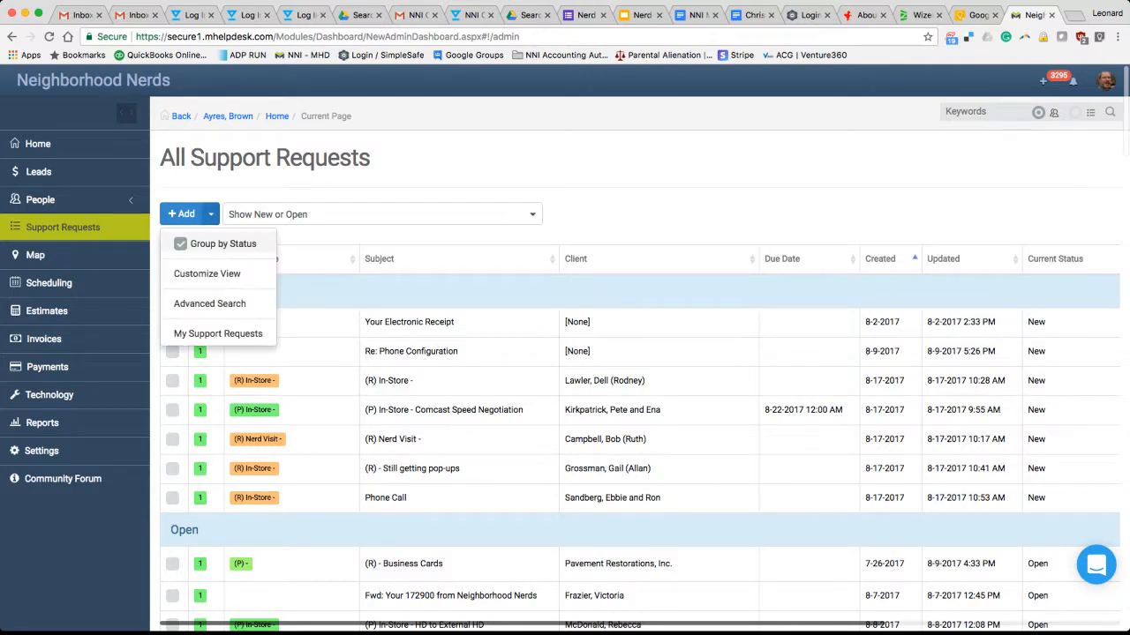
click(211, 214)
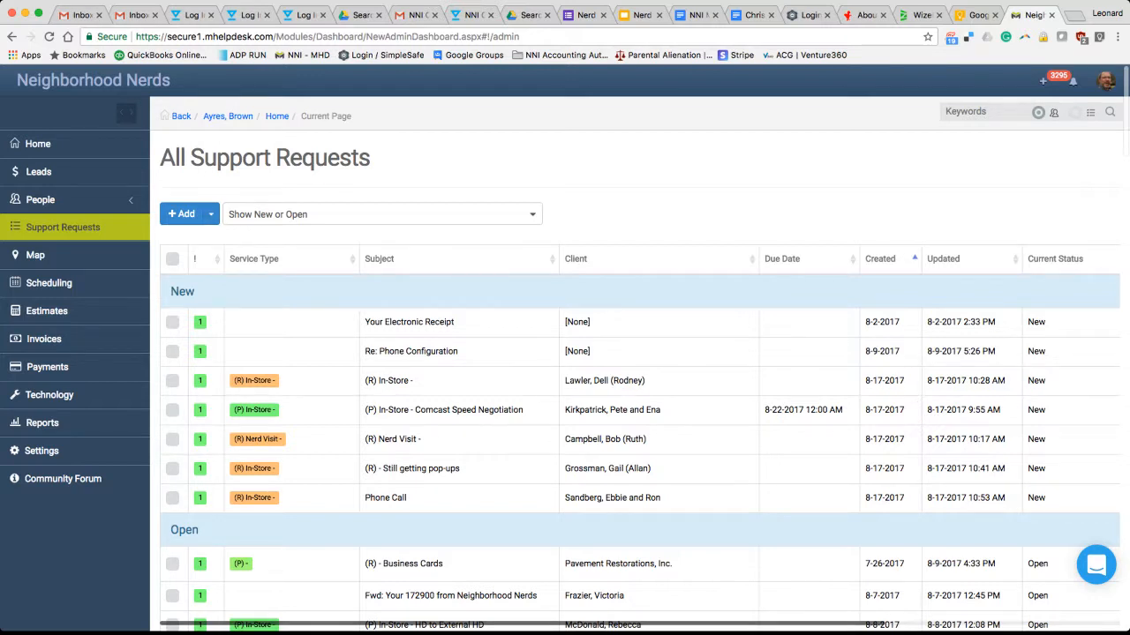
Browse the saved support request filters from Show All through Unassigned SRs, including the Need to Order Items and Ready for Billing filters
click(382, 215)
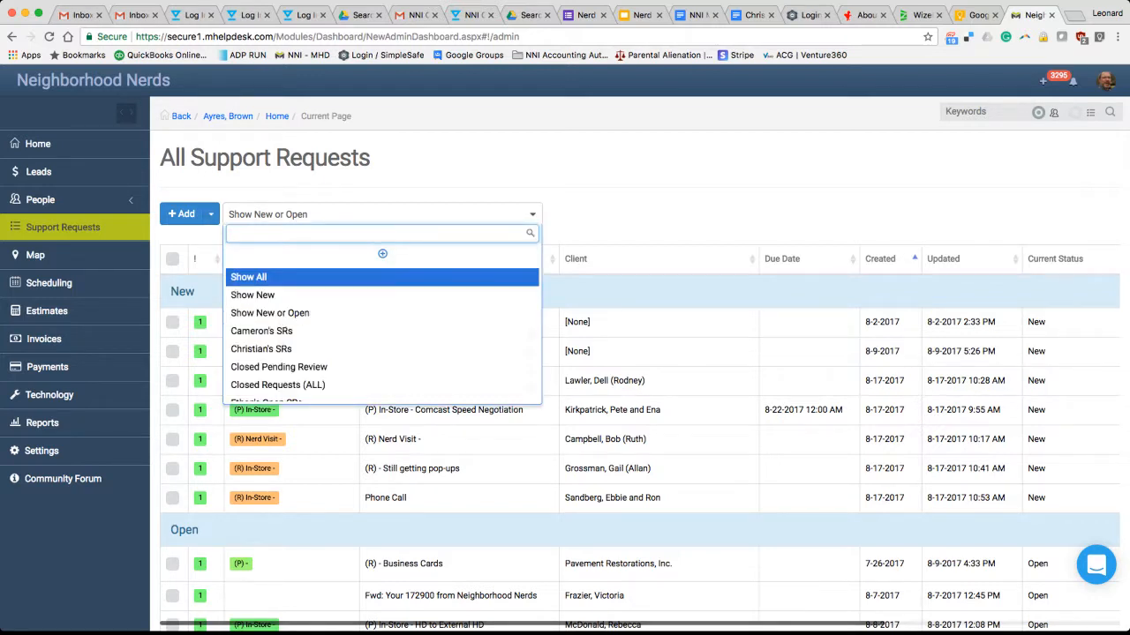
key(Down)
key(Up)
key(Down)
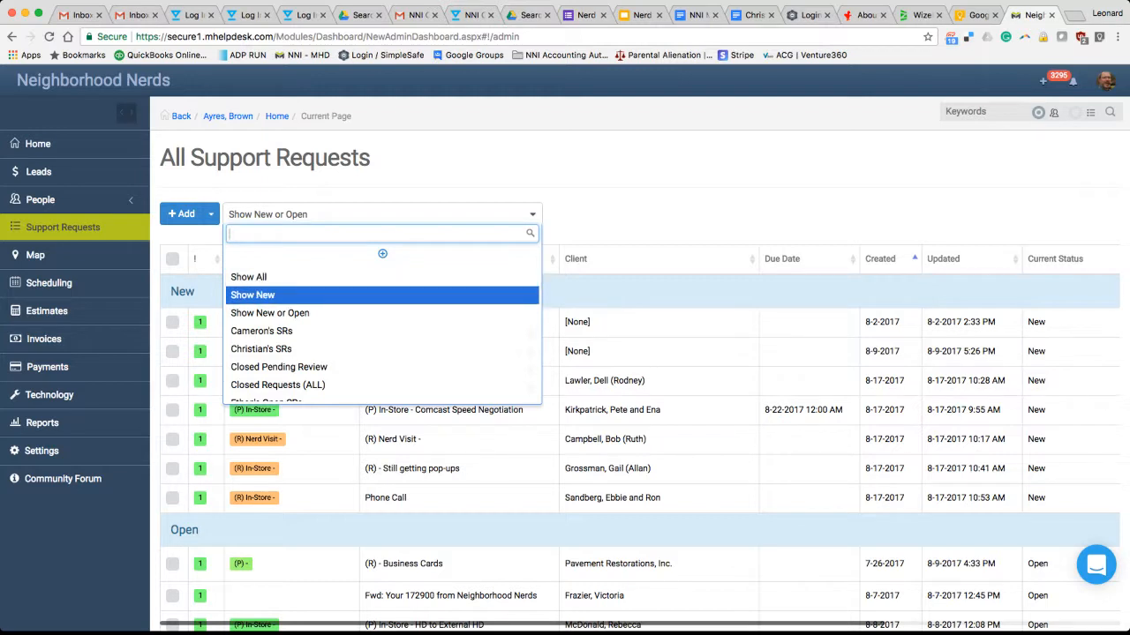
key(Down)
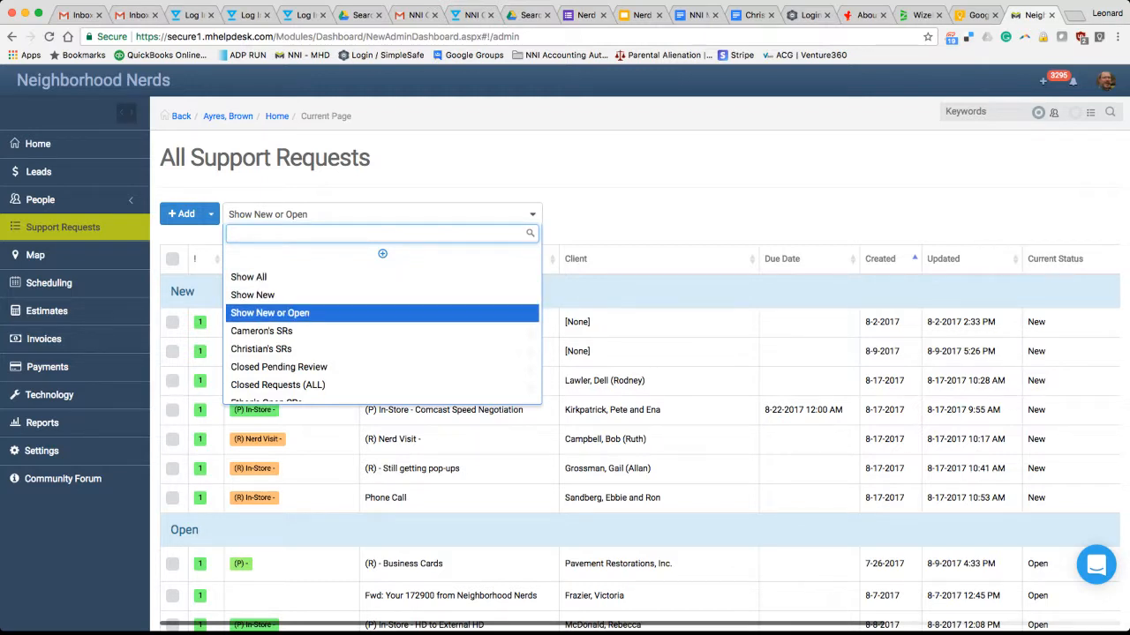
key(Down)
scroll(383, 315, down, 3)
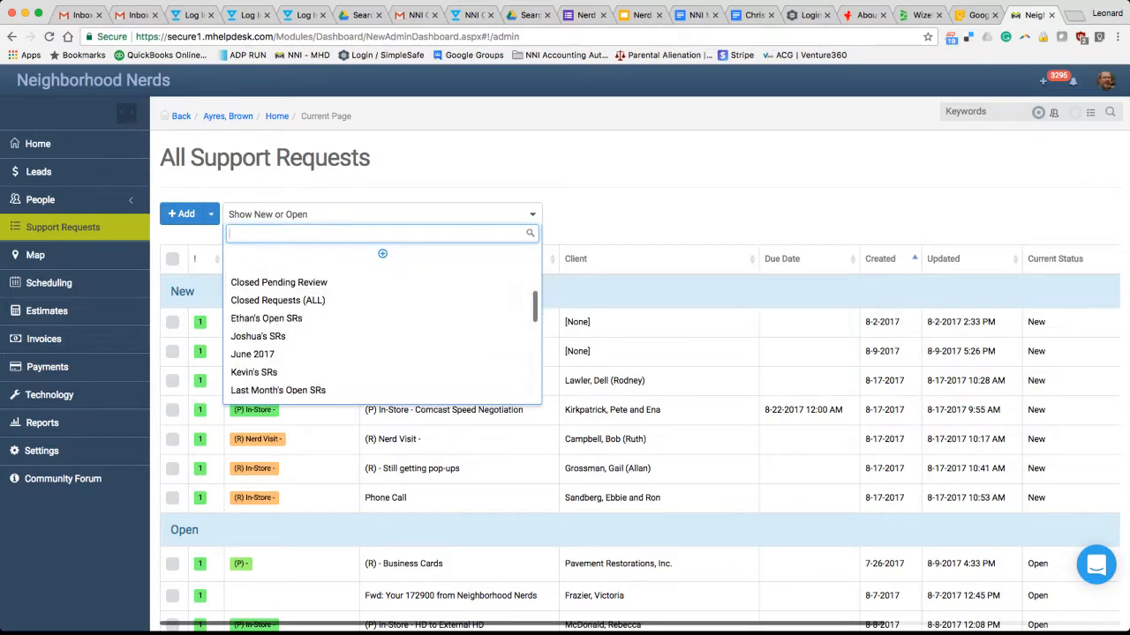
scroll(383, 320, down, 9)
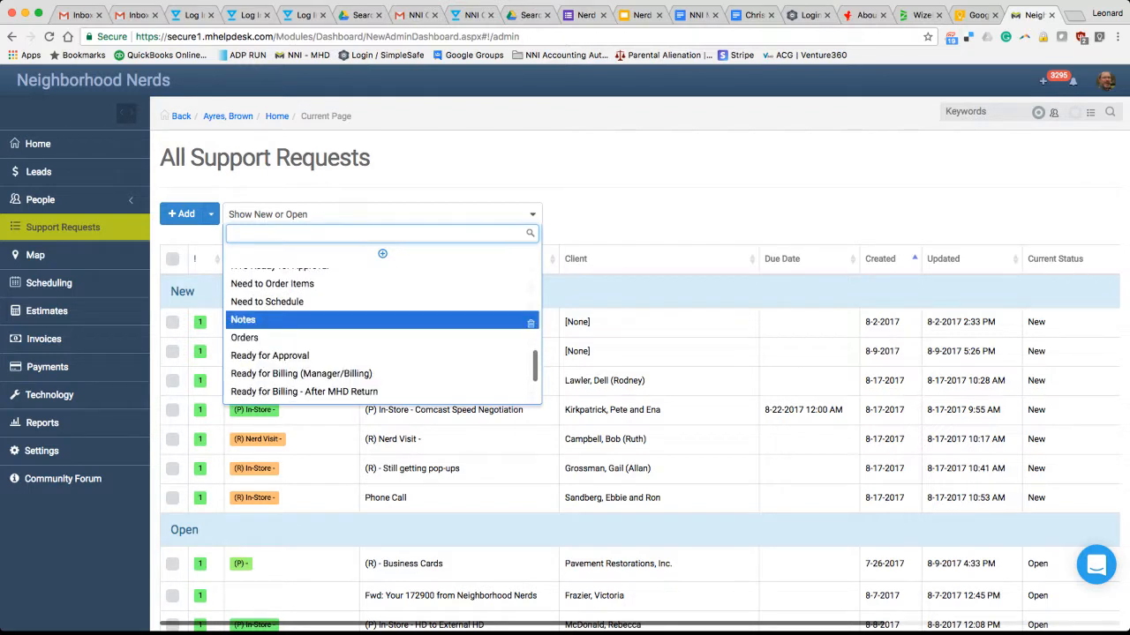
scroll(383, 319, down, 3)
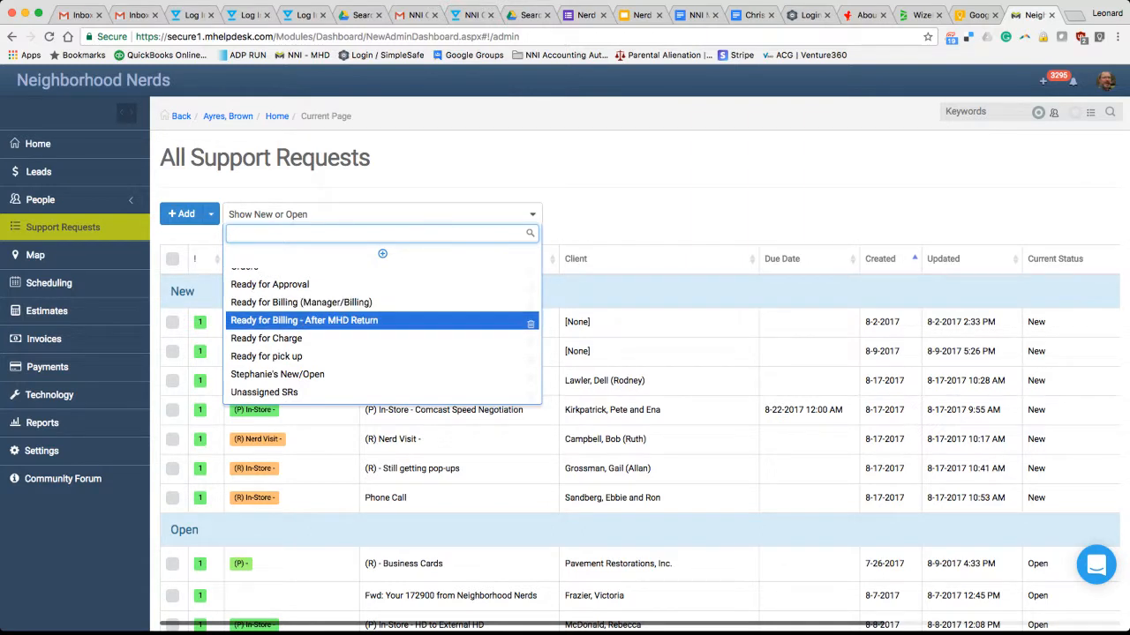
scroll(380, 344, up, 1)
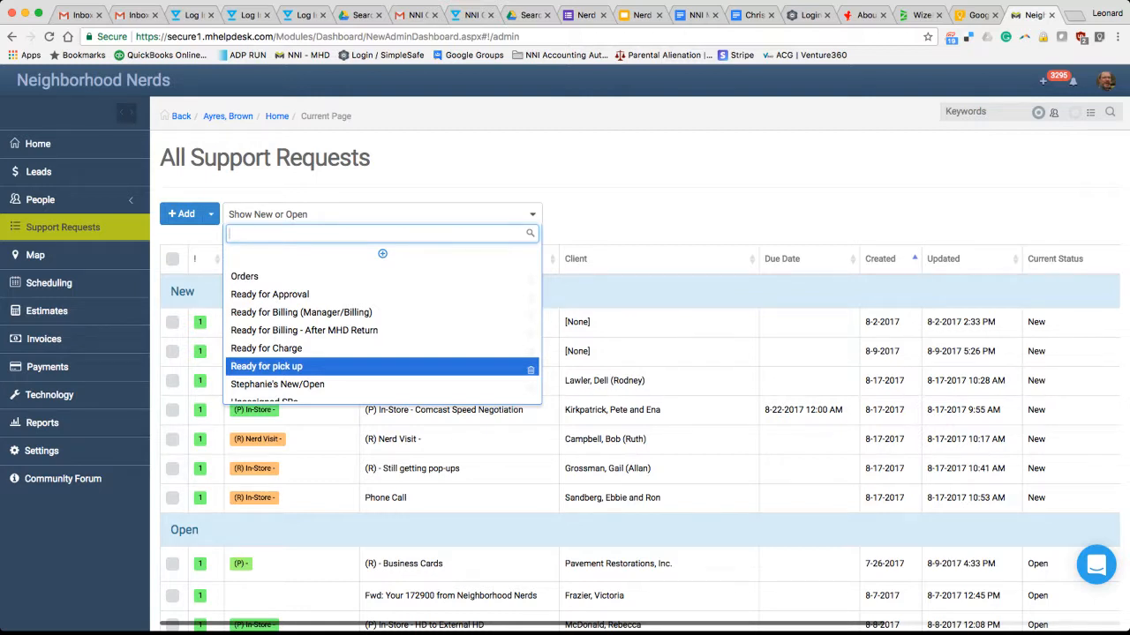
key(Up)
key(Up)
key(Up)
key(Up)
key(Up)
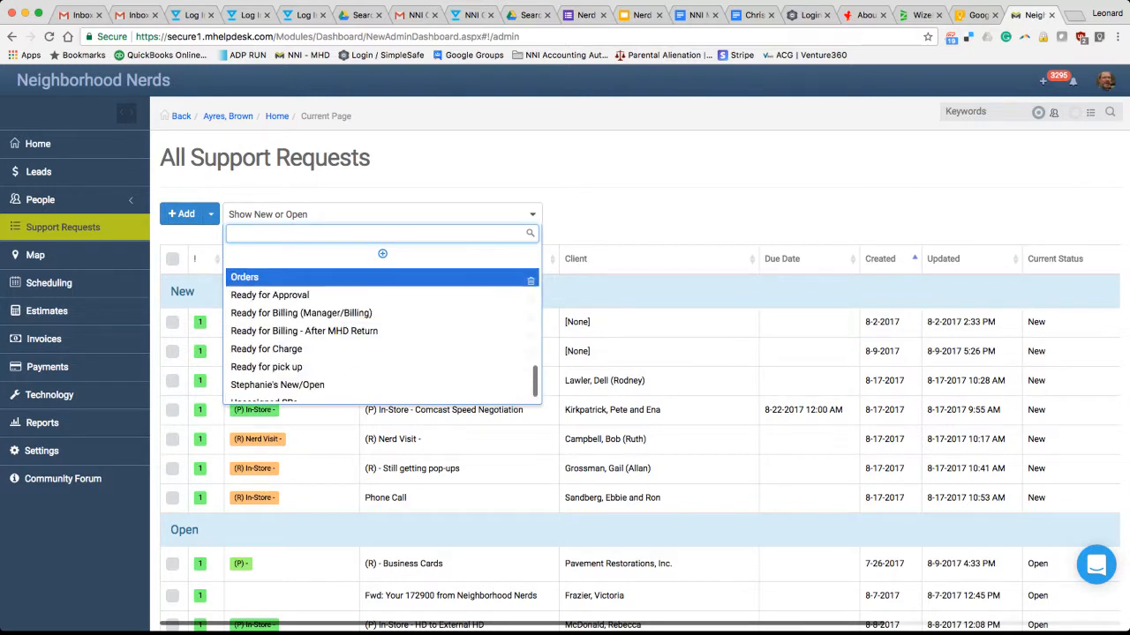
key(Escape)
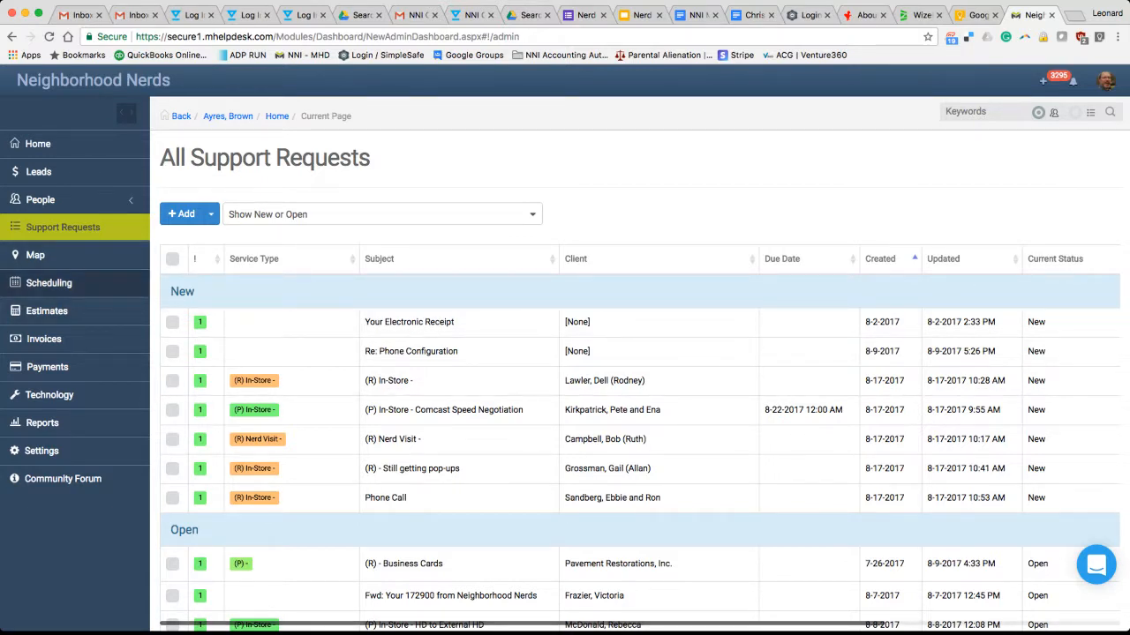
Add the schedules of two adjacent staff members near the end of the staff list to the scheduling calendar and collapse that list
click(49, 284)
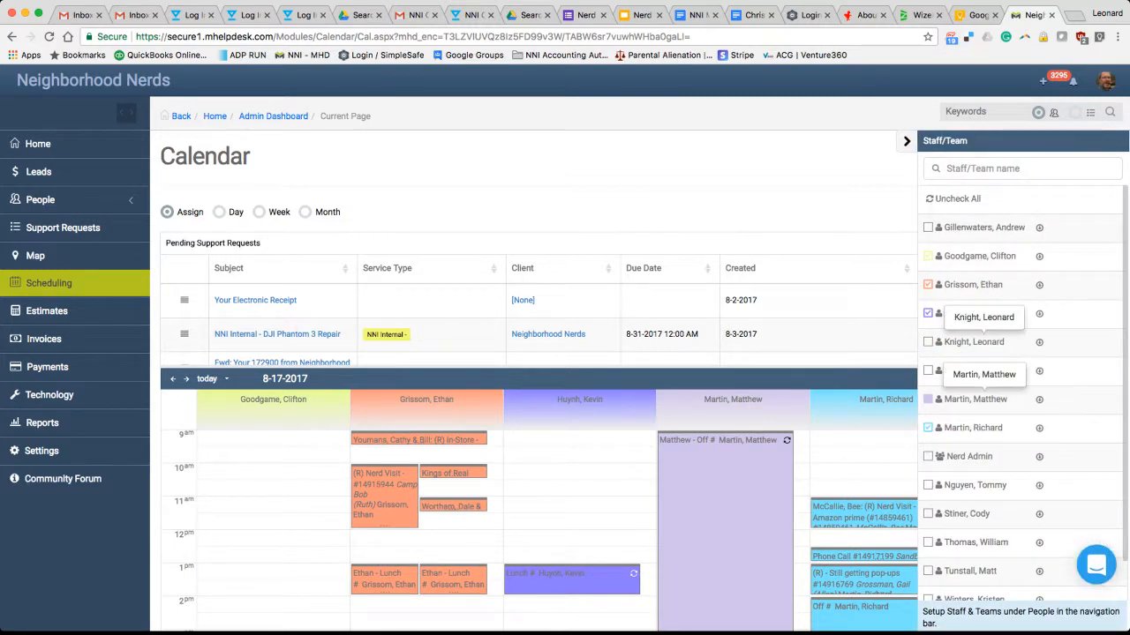
scroll(971, 513, down, 1)
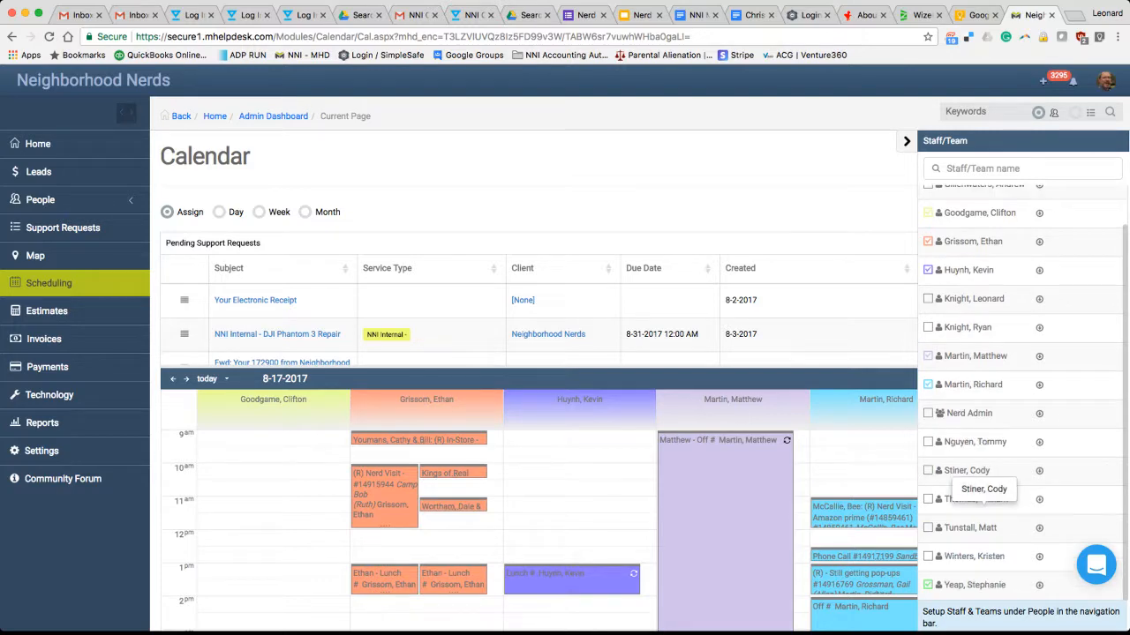
click(967, 471)
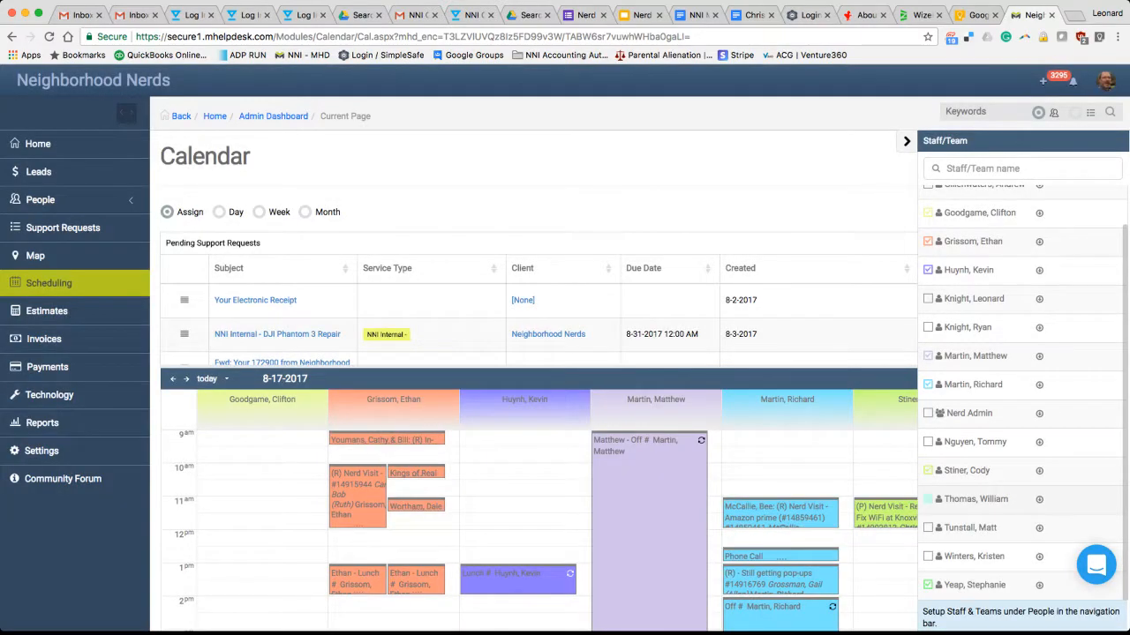
click(928, 499)
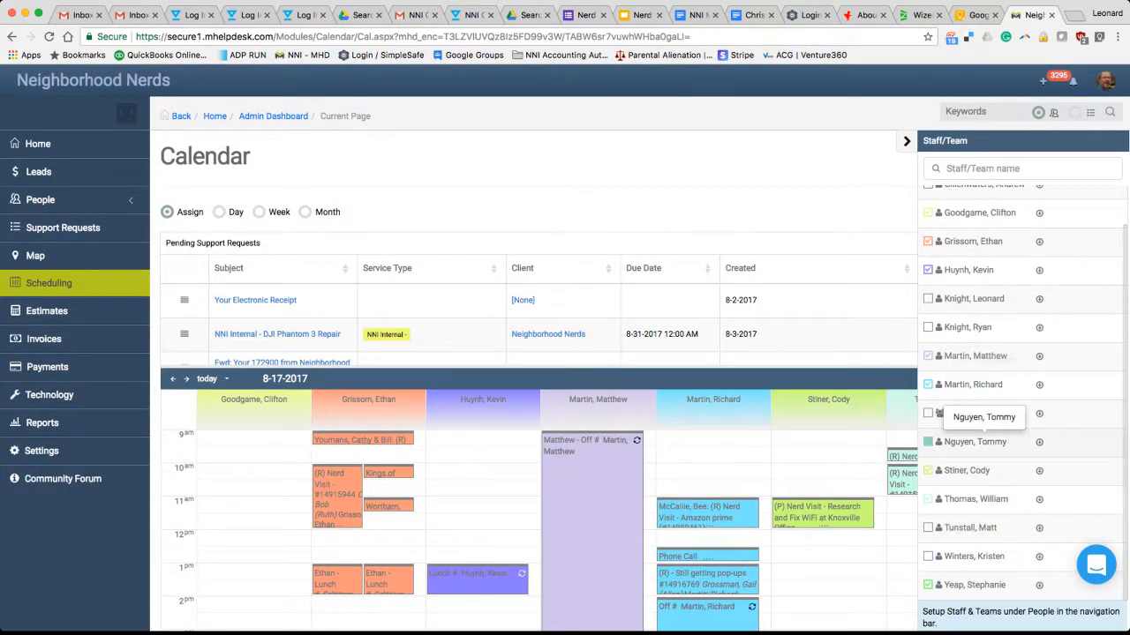
scroll(971, 265, up, 2)
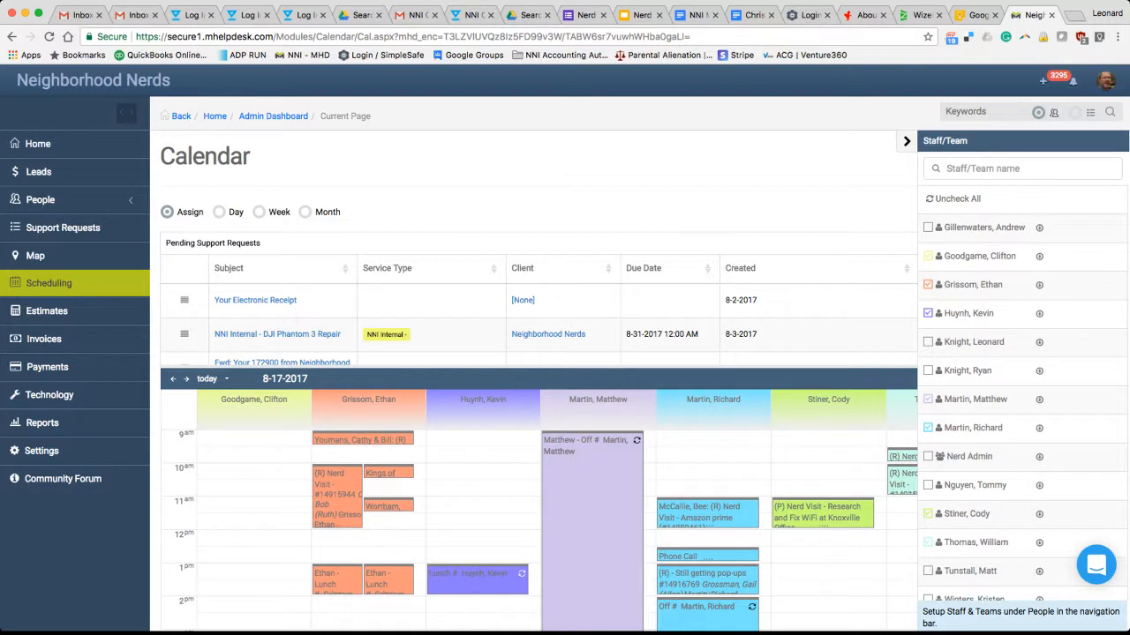
click(906, 141)
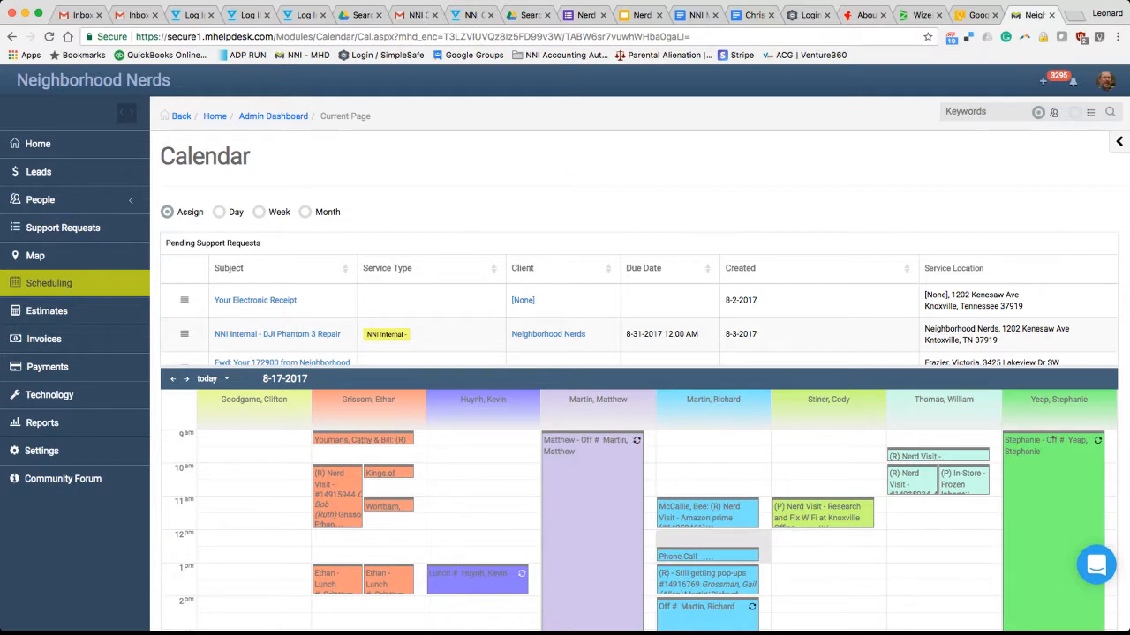
Inspect the staff members' Off appointments on the 8-17-2017 calendar
scroll(706, 547, down, 3)
click(706, 548)
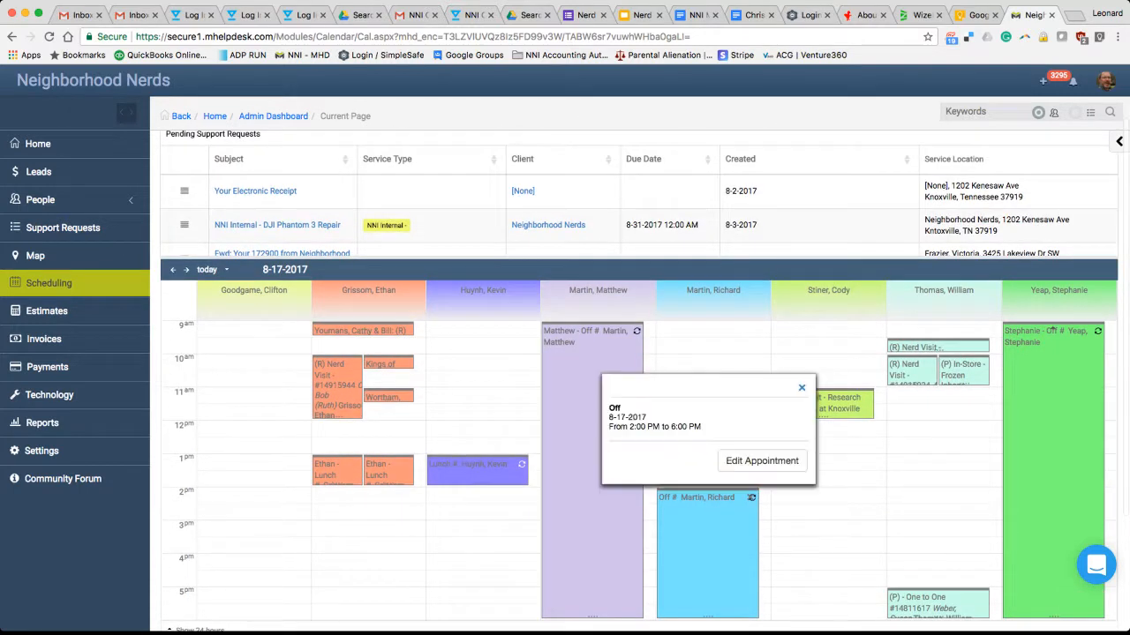
scroll(707, 382, up, 1)
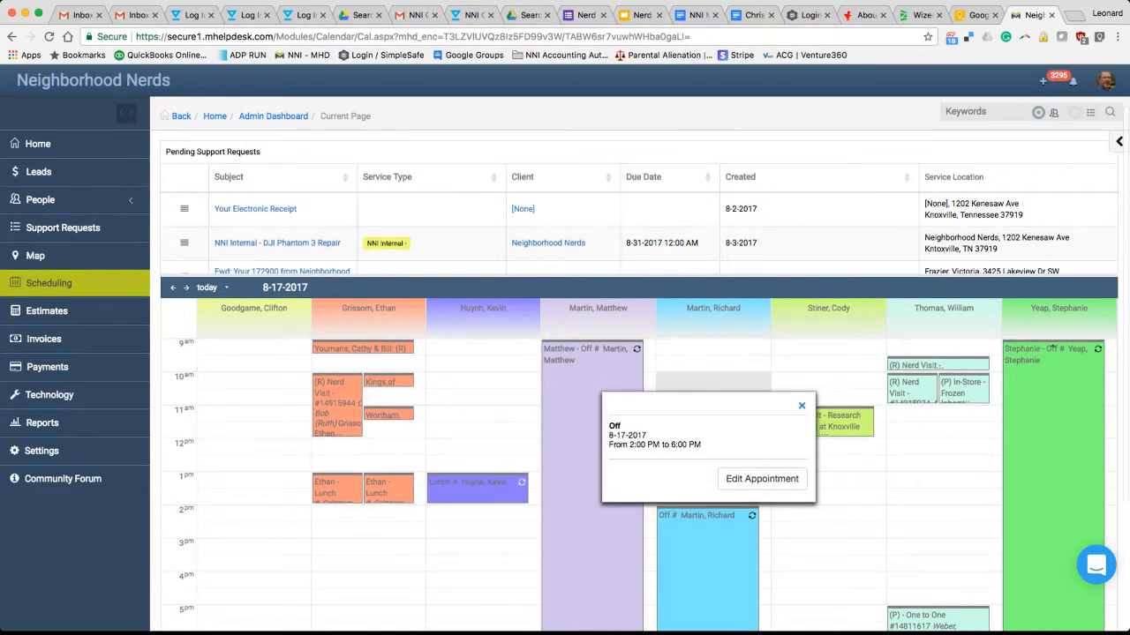
click(593, 353)
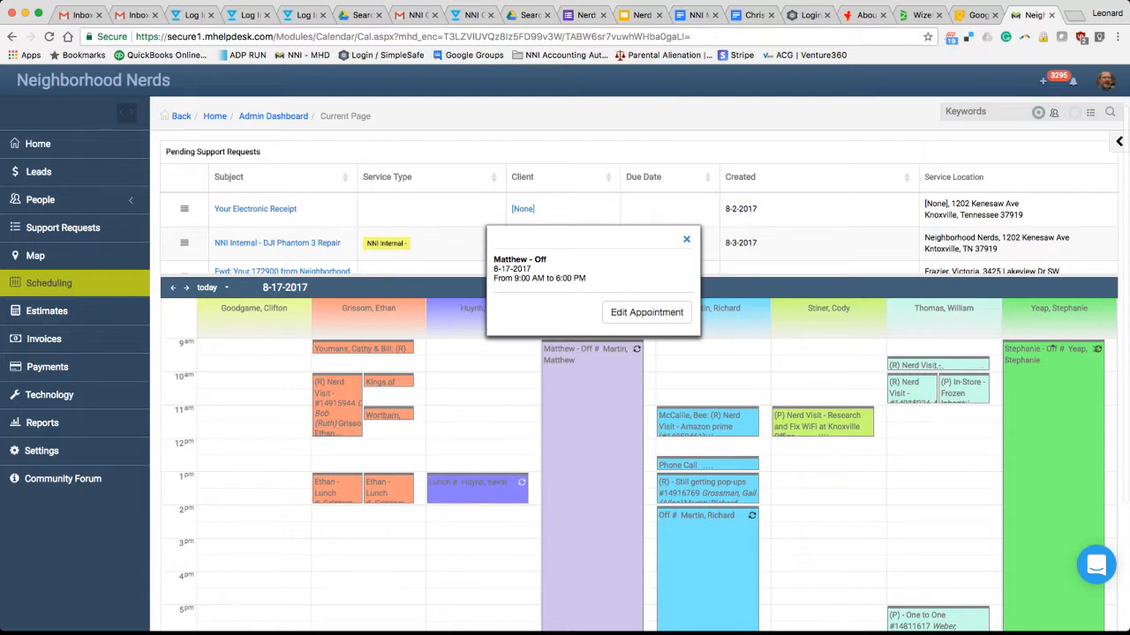
click(1052, 349)
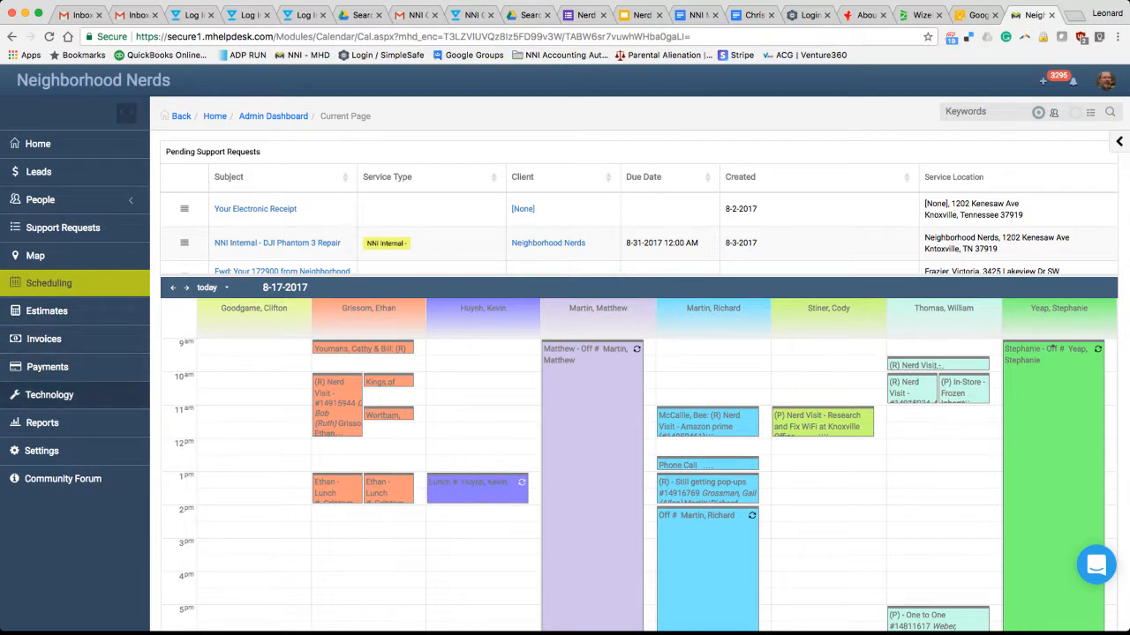
Open the Technology list and examine the recorded client devices with their types, clients and support request counts
click(49, 395)
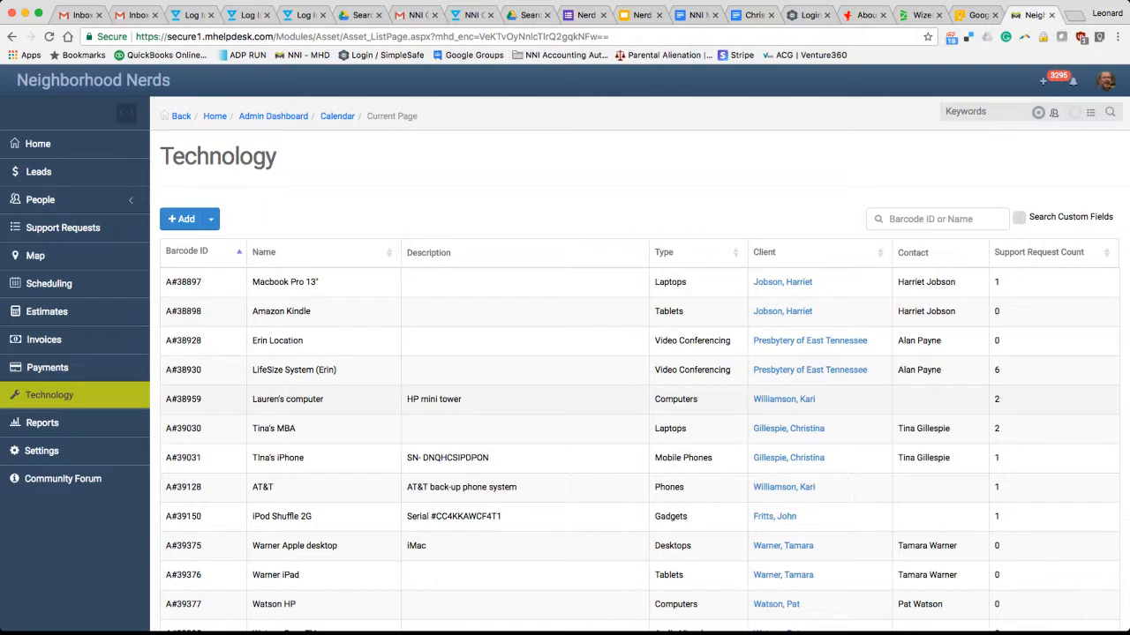
scroll(640, 397, down, 5)
scroll(640, 397, down, 15)
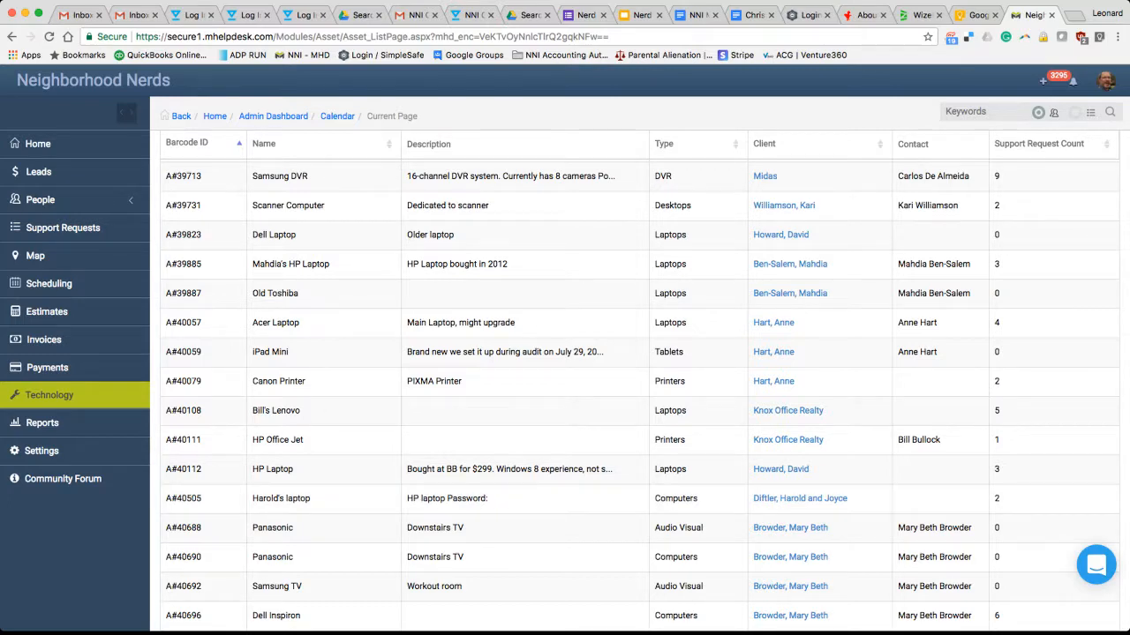
scroll(640, 402, down, 4)
scroll(640, 399, down, 10)
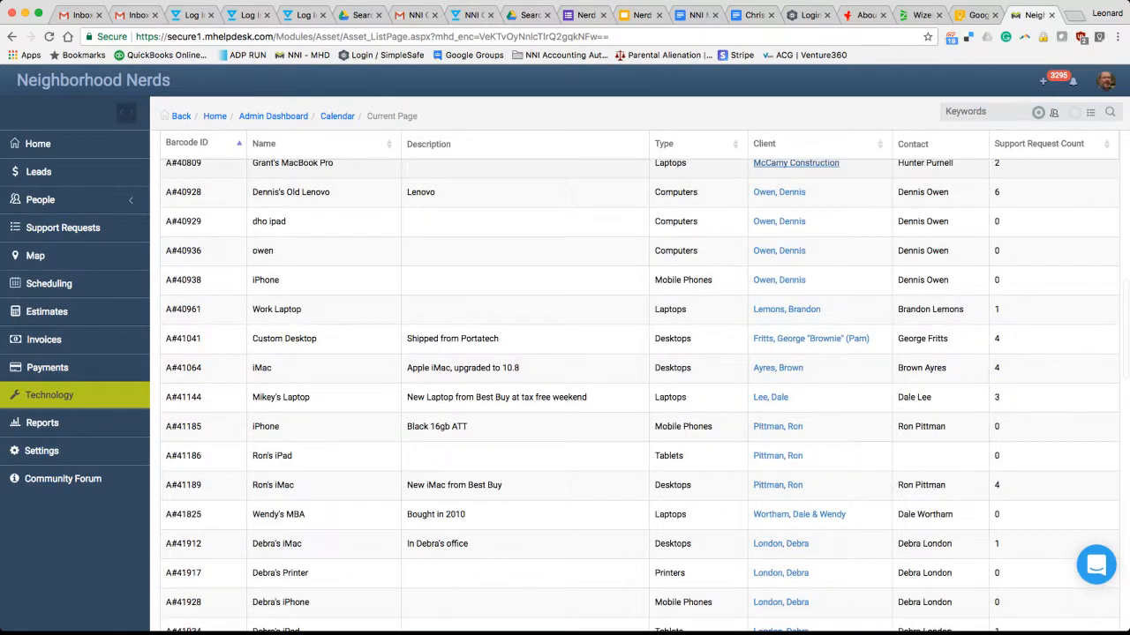
scroll(640, 398, down, 11)
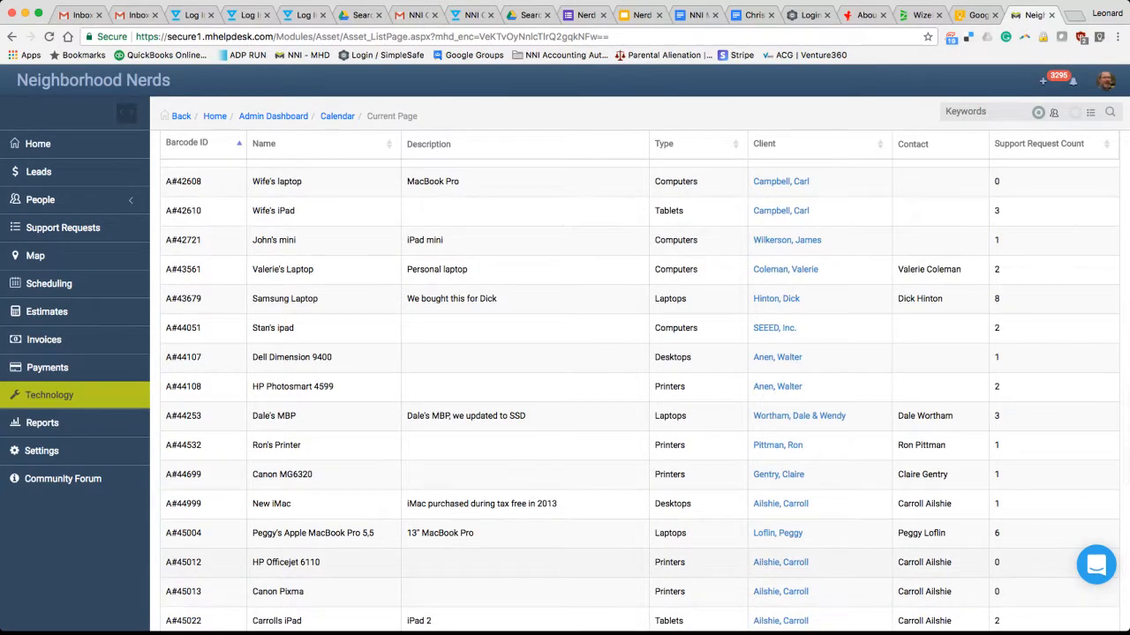
scroll(640, 397, up, 20)
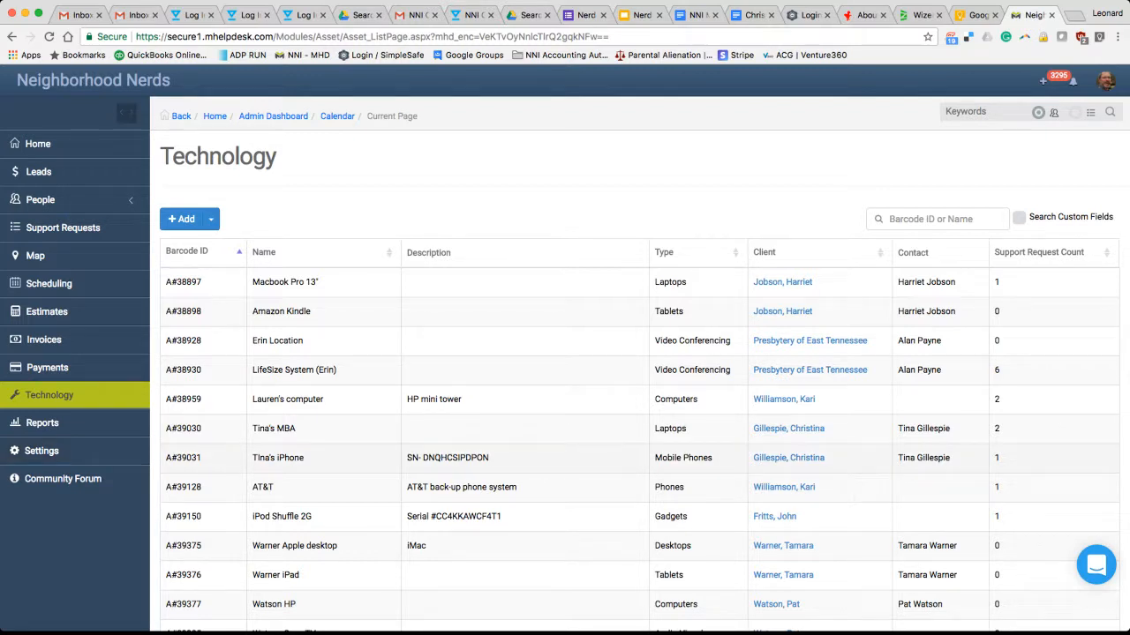
scroll(639, 397, down, 2)
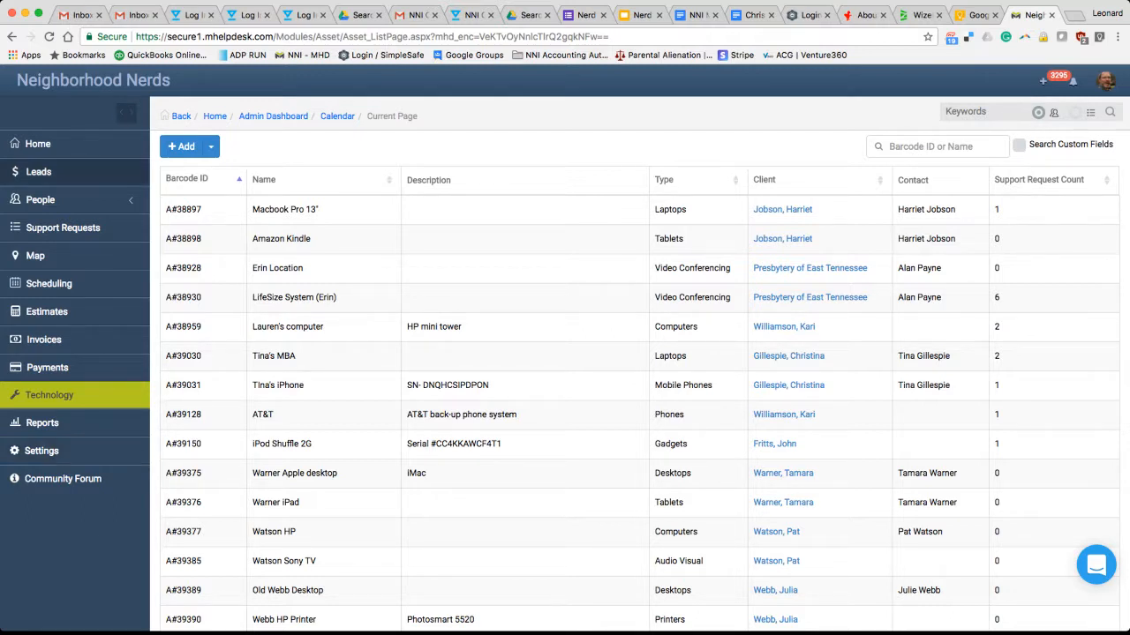
Return to the dashboard and open a second help desk tab in the browser
click(38, 143)
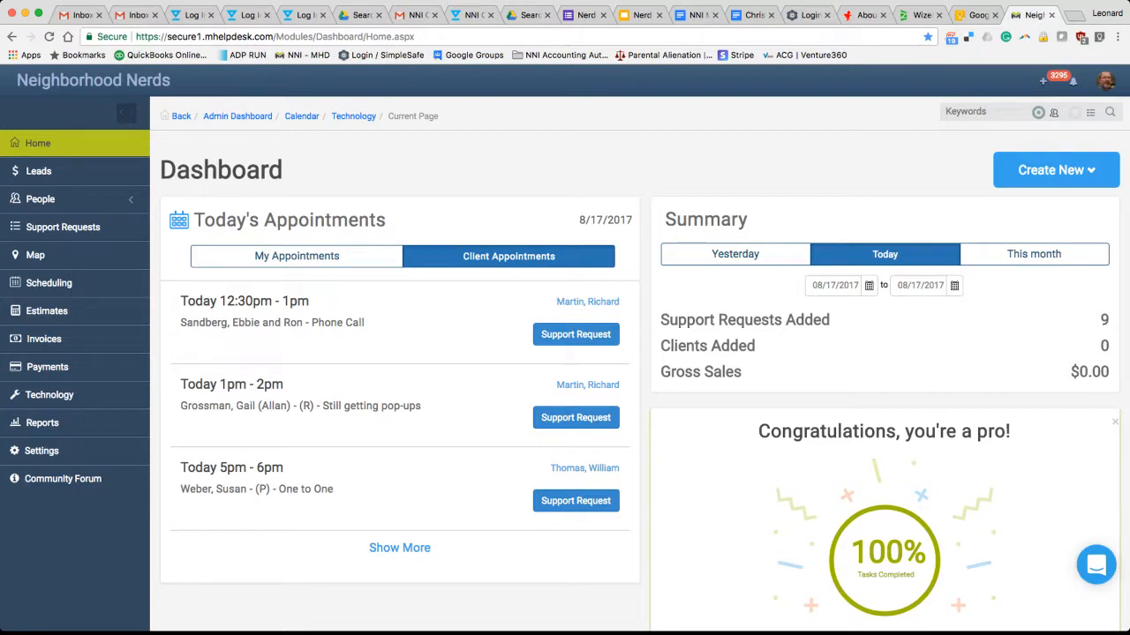
click(1051, 67)
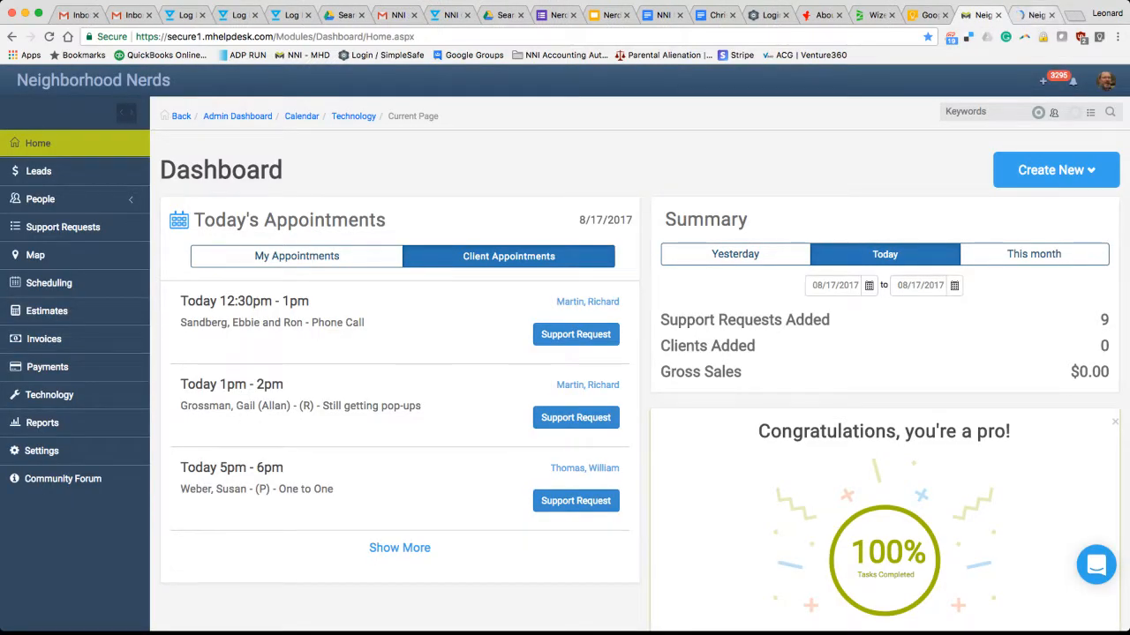
click(1035, 15)
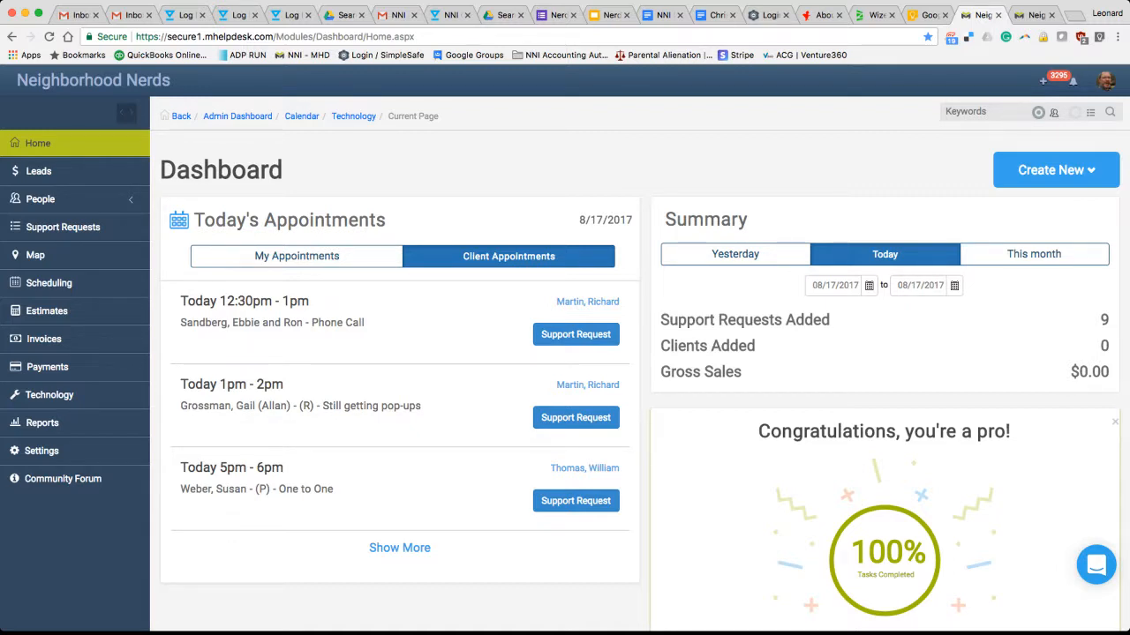
Search for the client by name and open that client's record
click(980, 112)
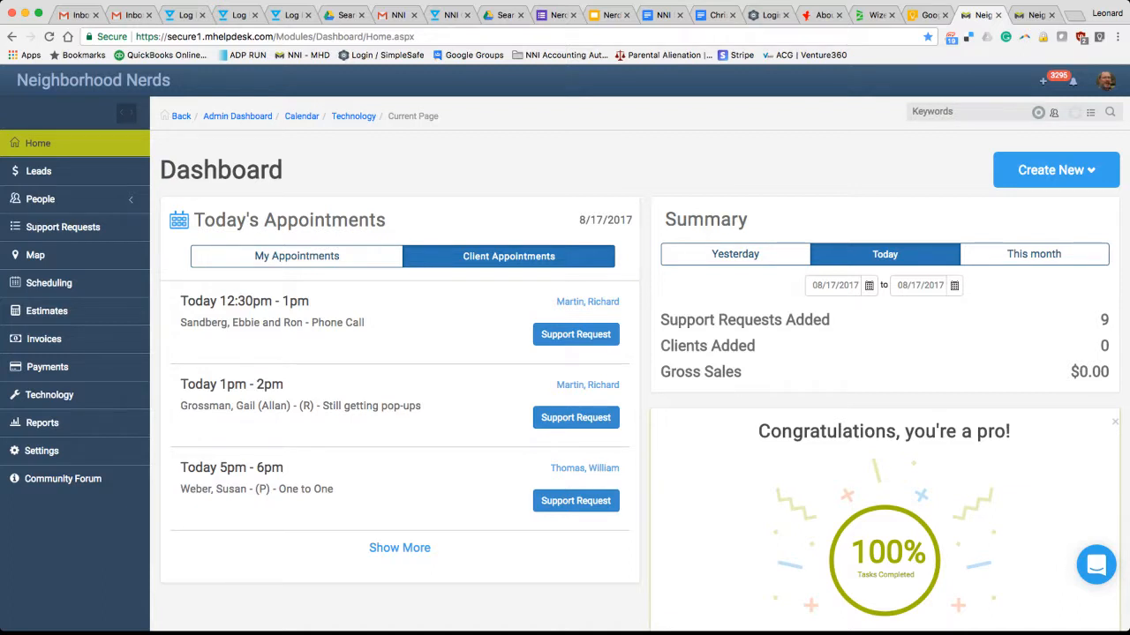
text(brown)
key(Return)
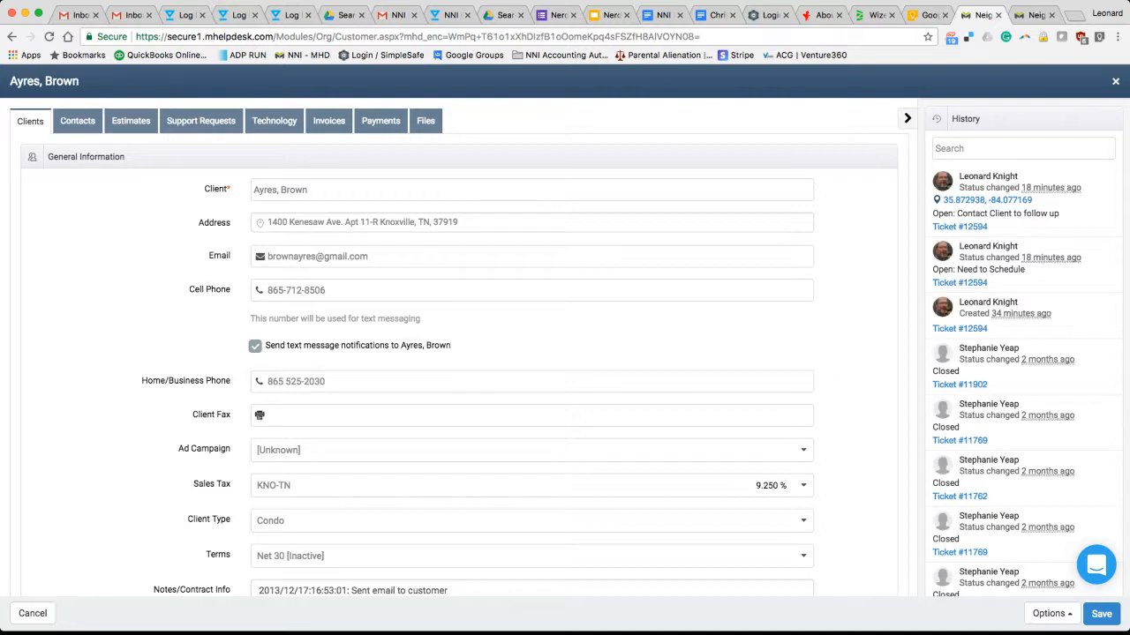
Filter the client's support requests to exclude closed ones and open the Marketing/Sales Opportunity at Hamilton House request
click(201, 121)
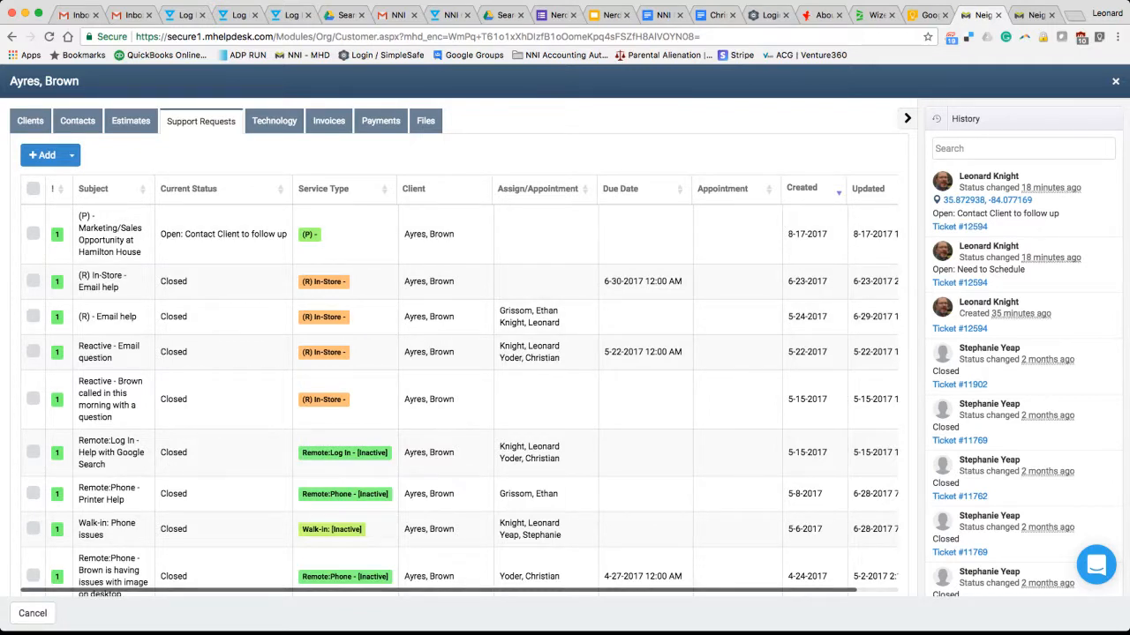
click(72, 155)
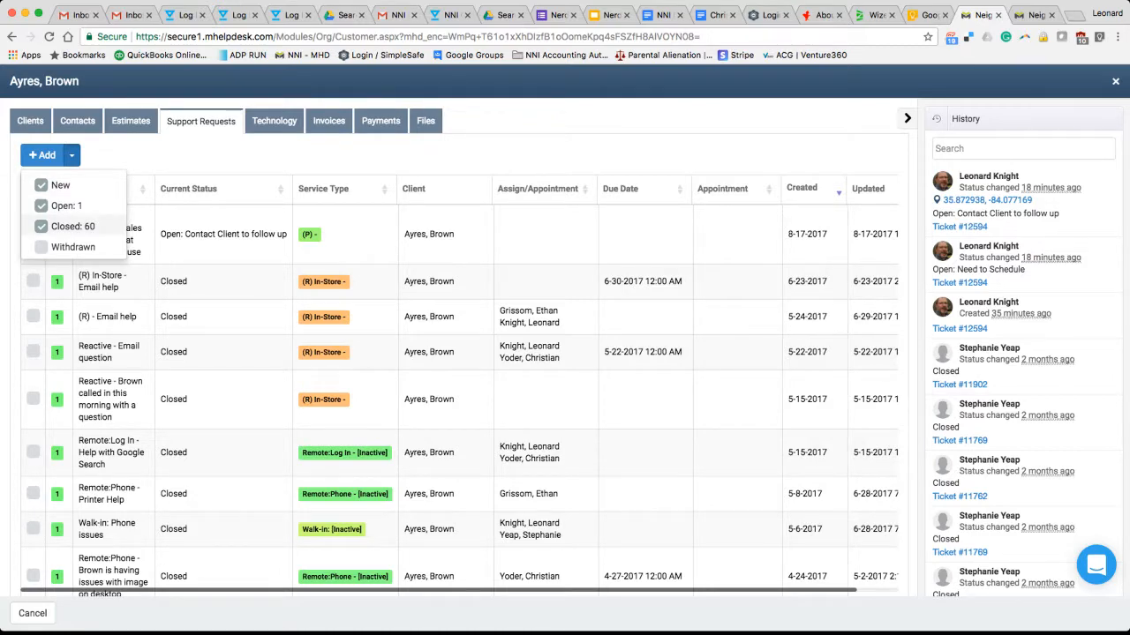
click(62, 226)
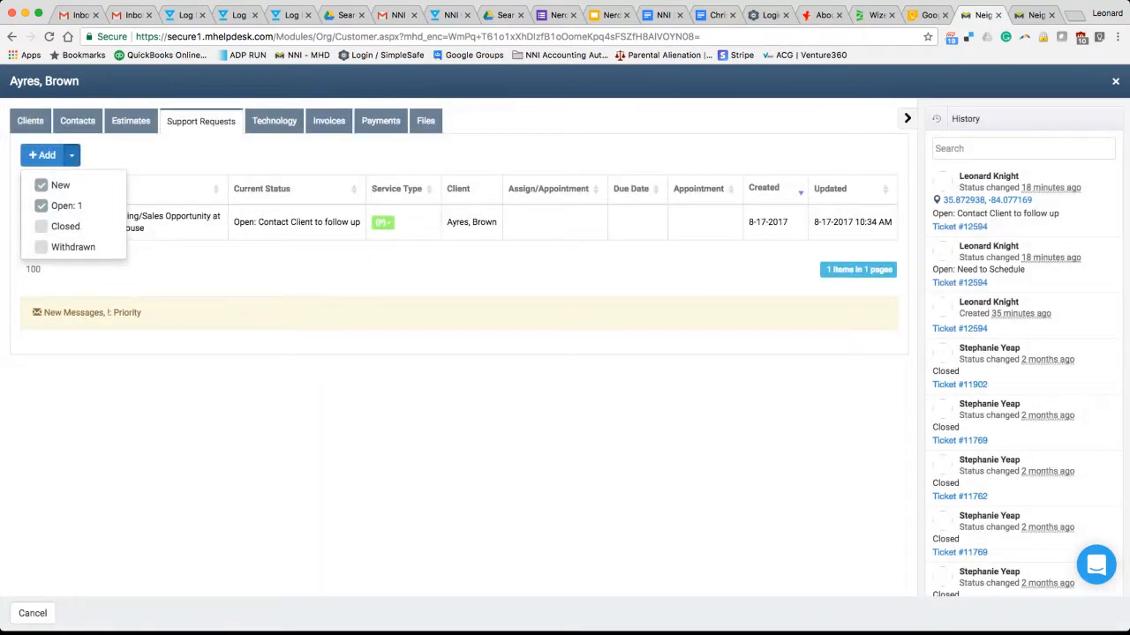
click(72, 155)
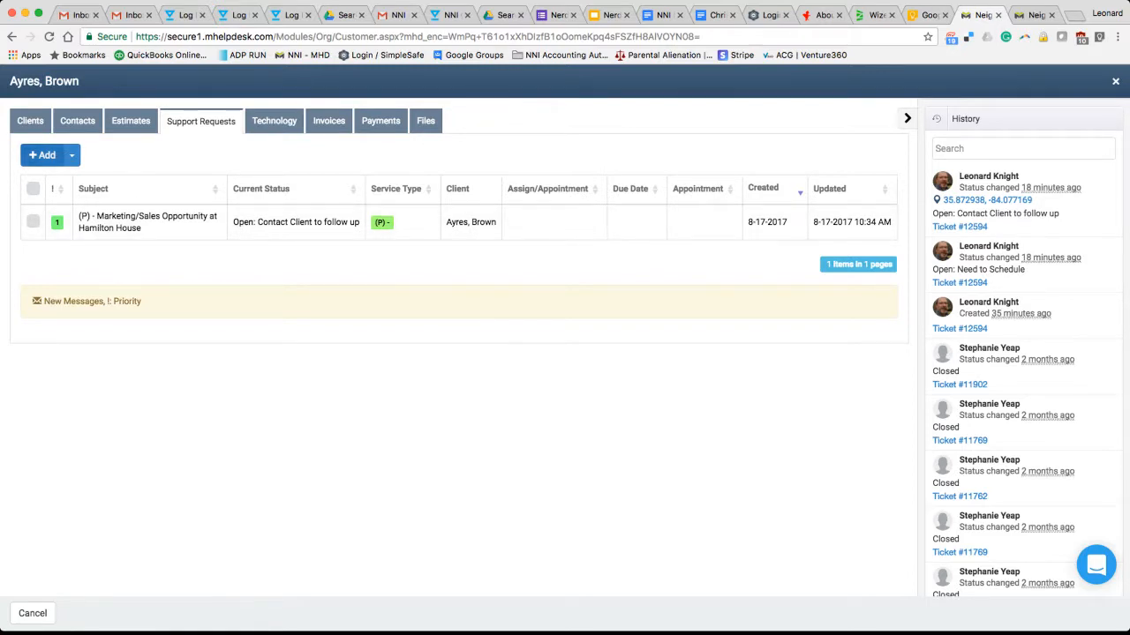
click(147, 222)
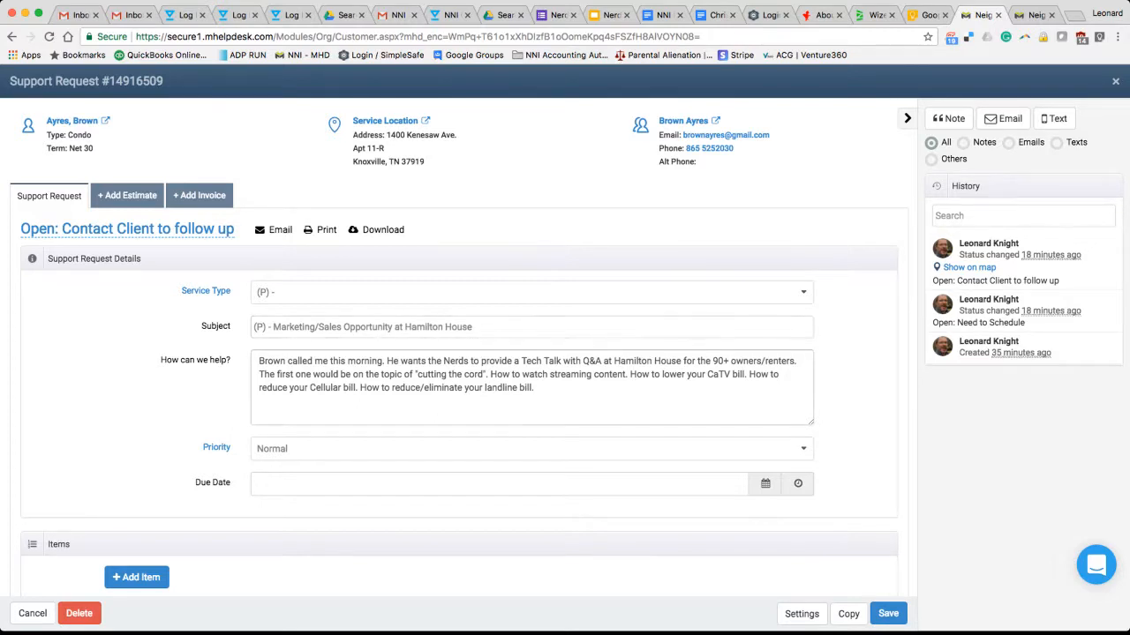
Set the support request's priority to Medium and its due date to 8-18-2017 10:00 AM
scroll(459, 353, down, 2)
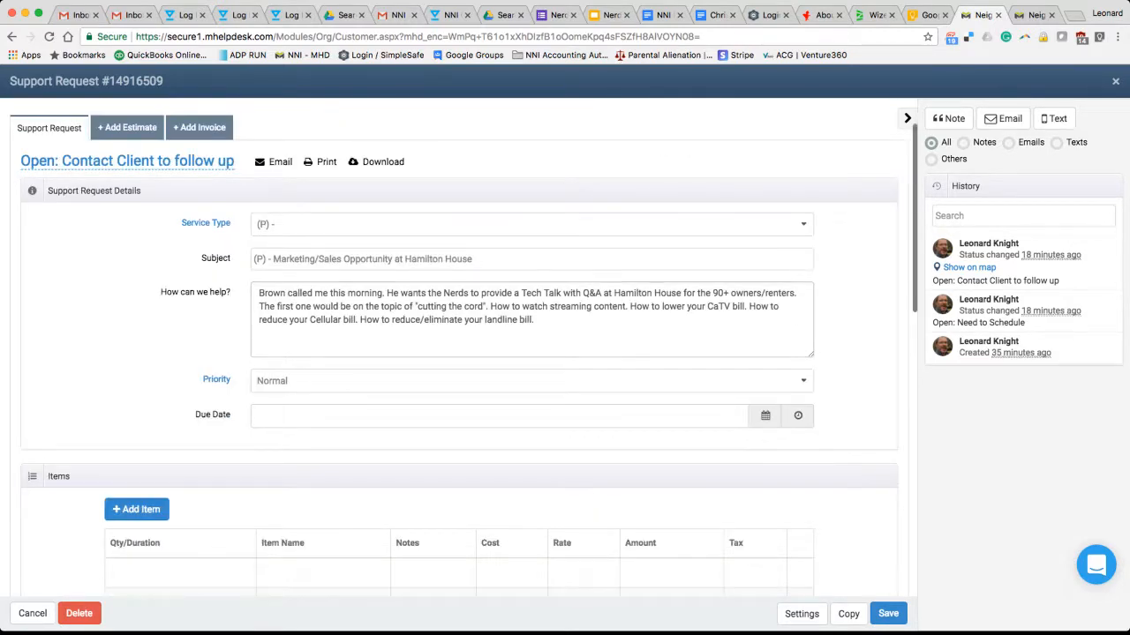
click(803, 381)
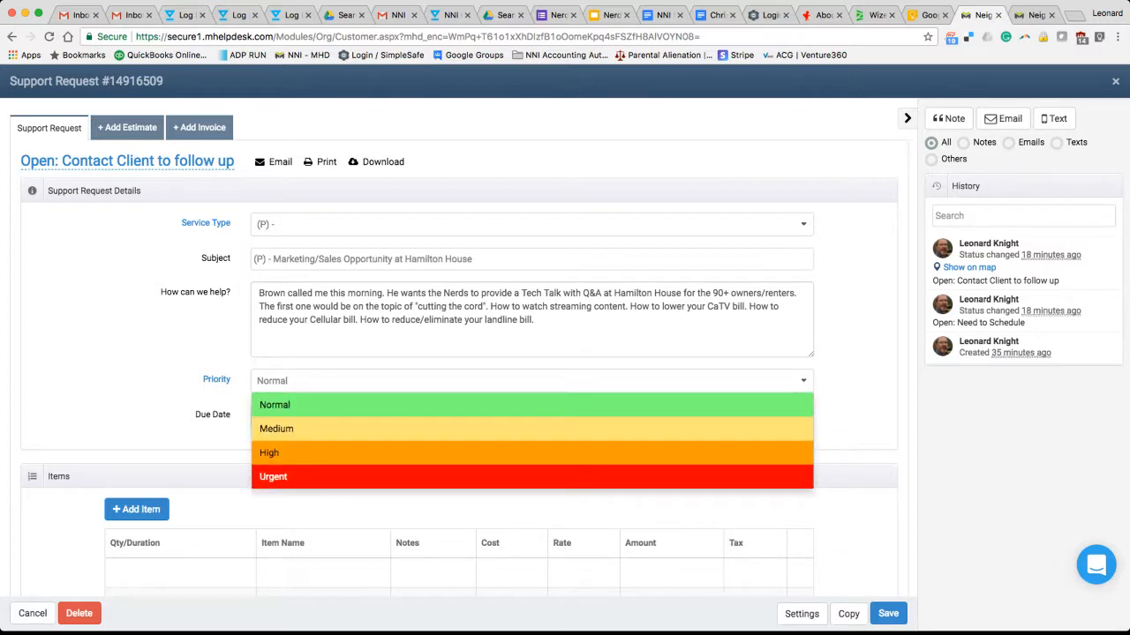
click(767, 429)
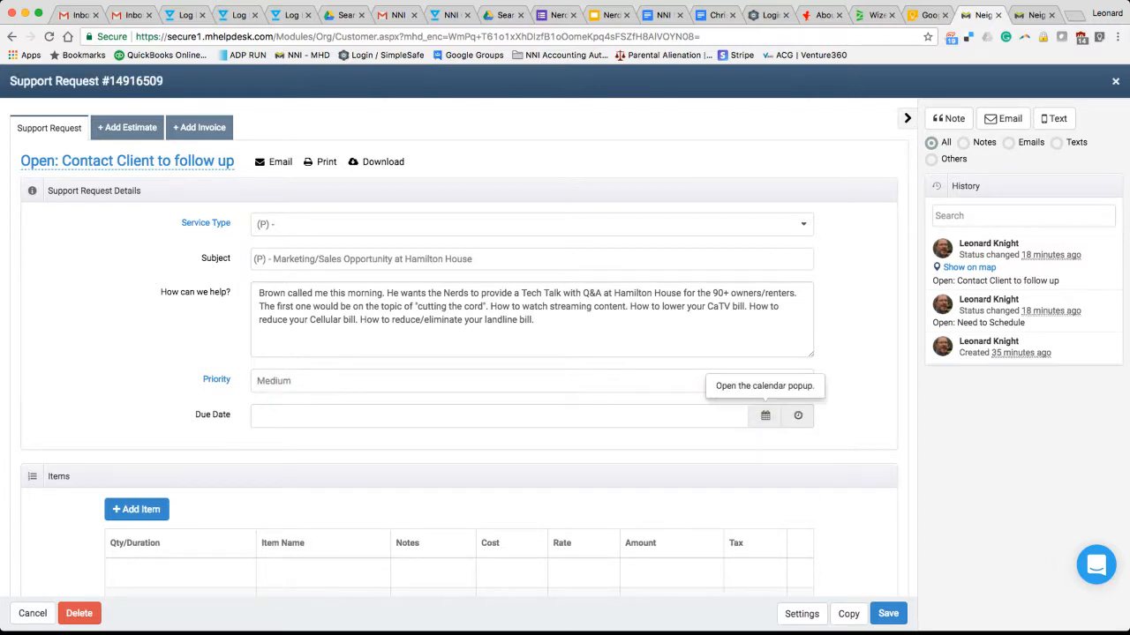
click(765, 416)
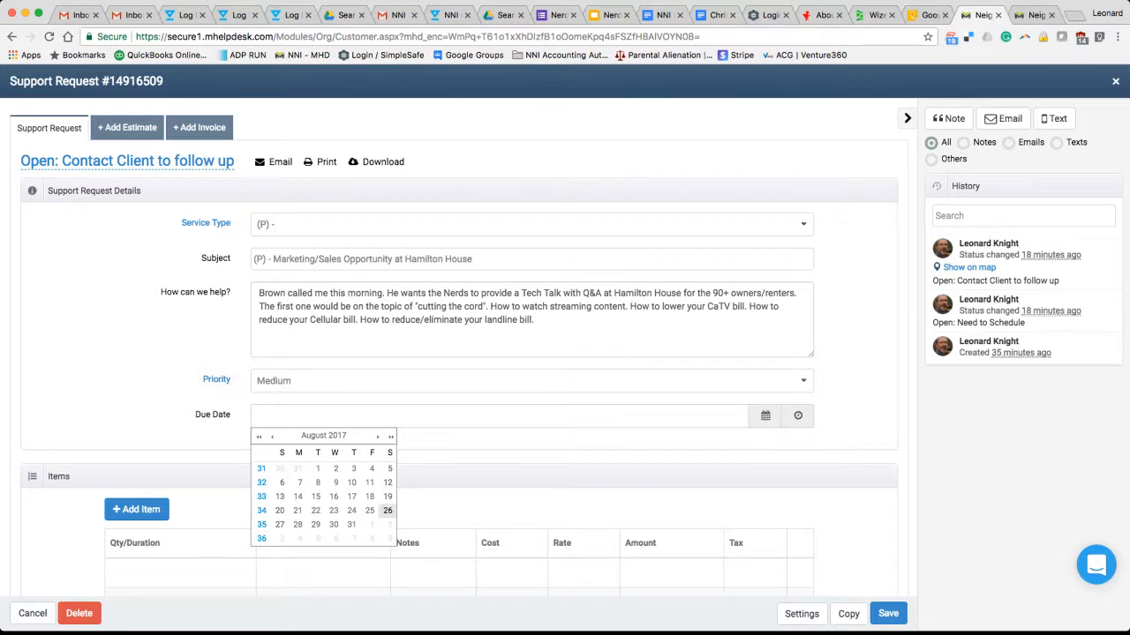
click(369, 496)
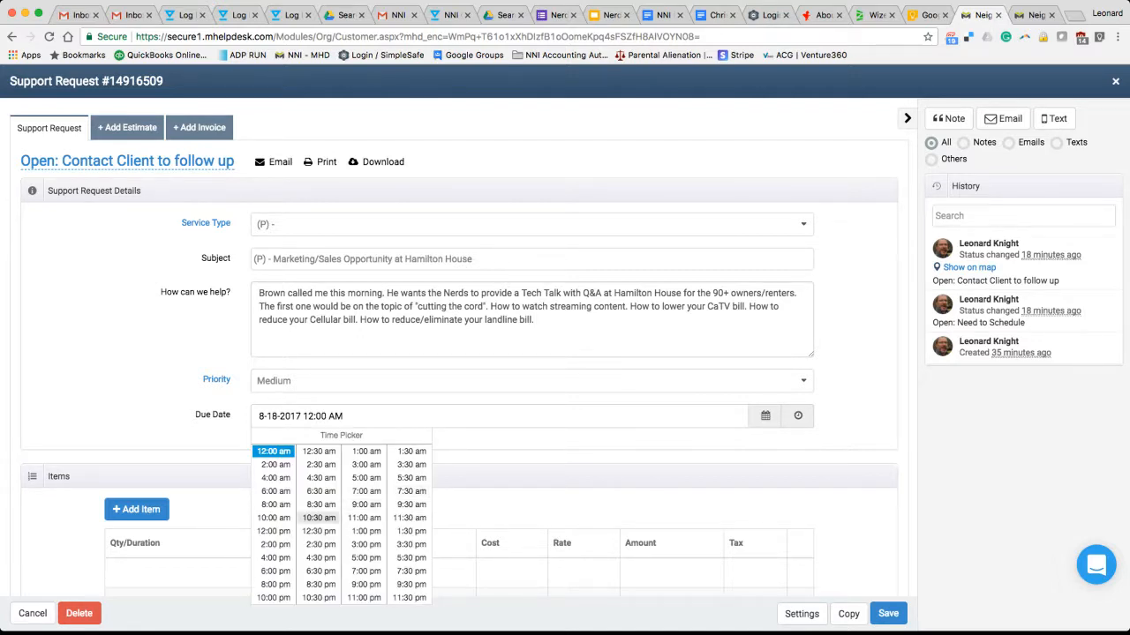
click(274, 517)
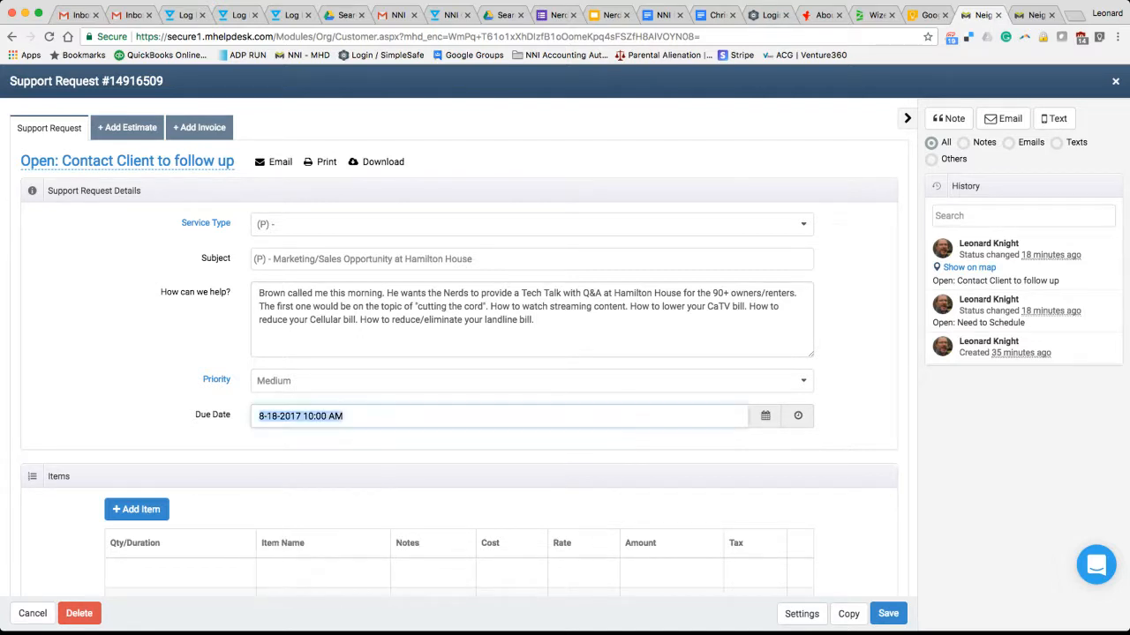
Start a new Phone Call item on the support request with a duration of 25 minutes
scroll(459, 344, down, 2)
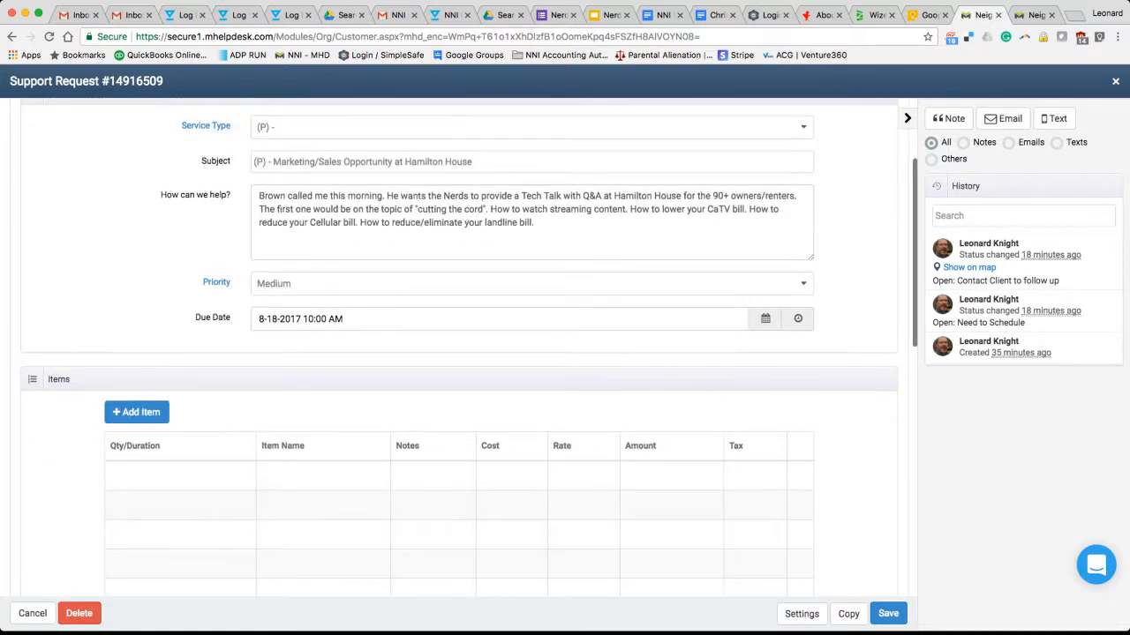
scroll(459, 345, down, 3)
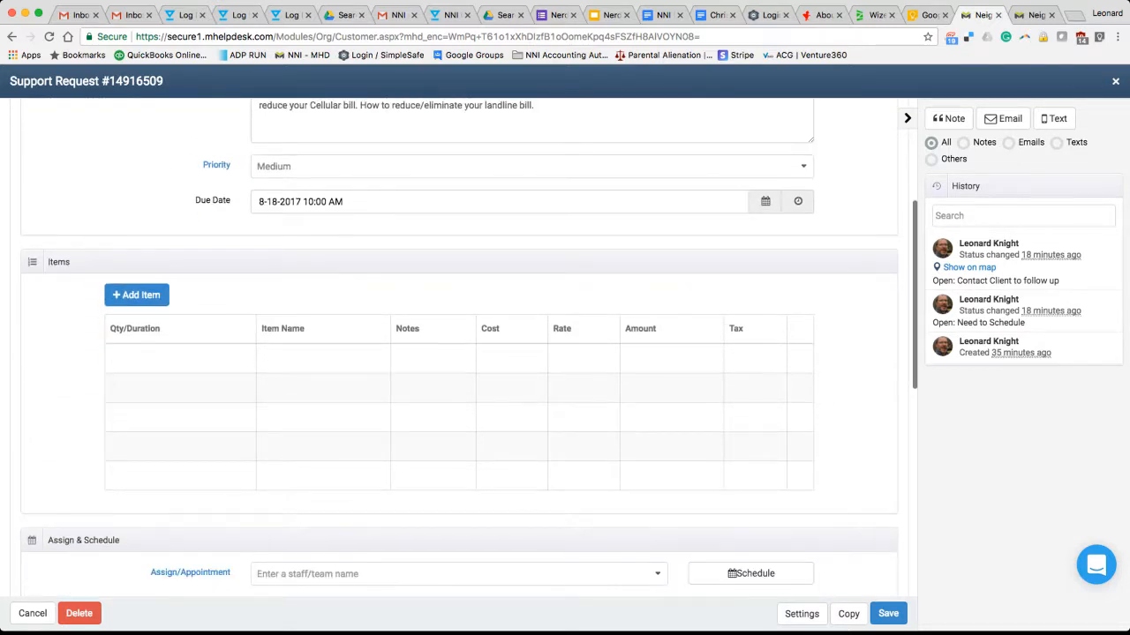
click(136, 294)
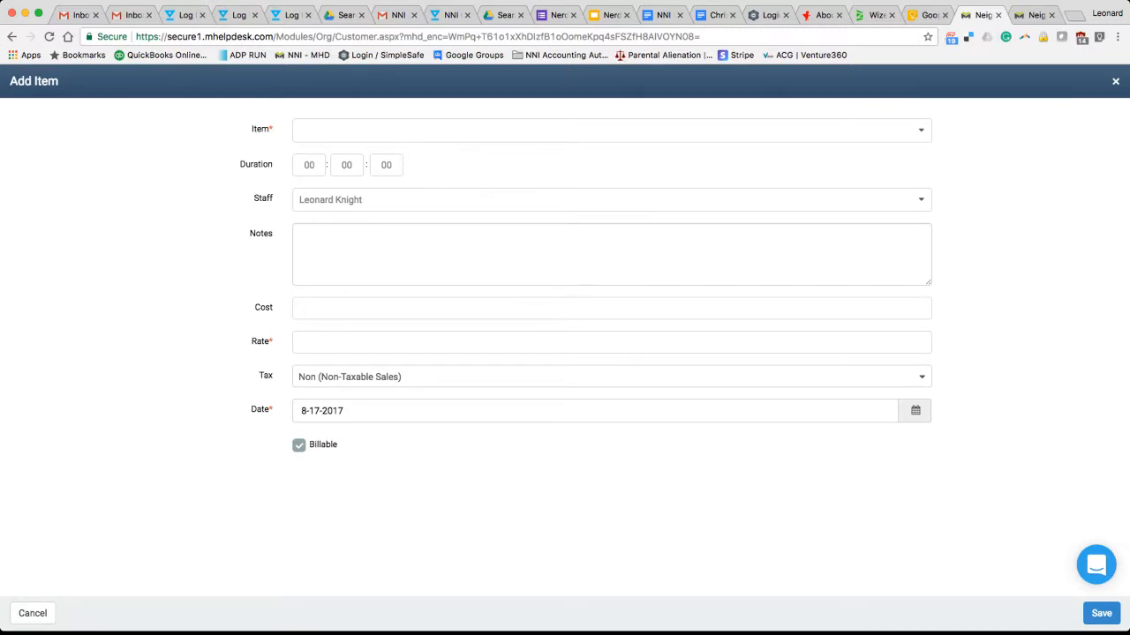
text(phone)
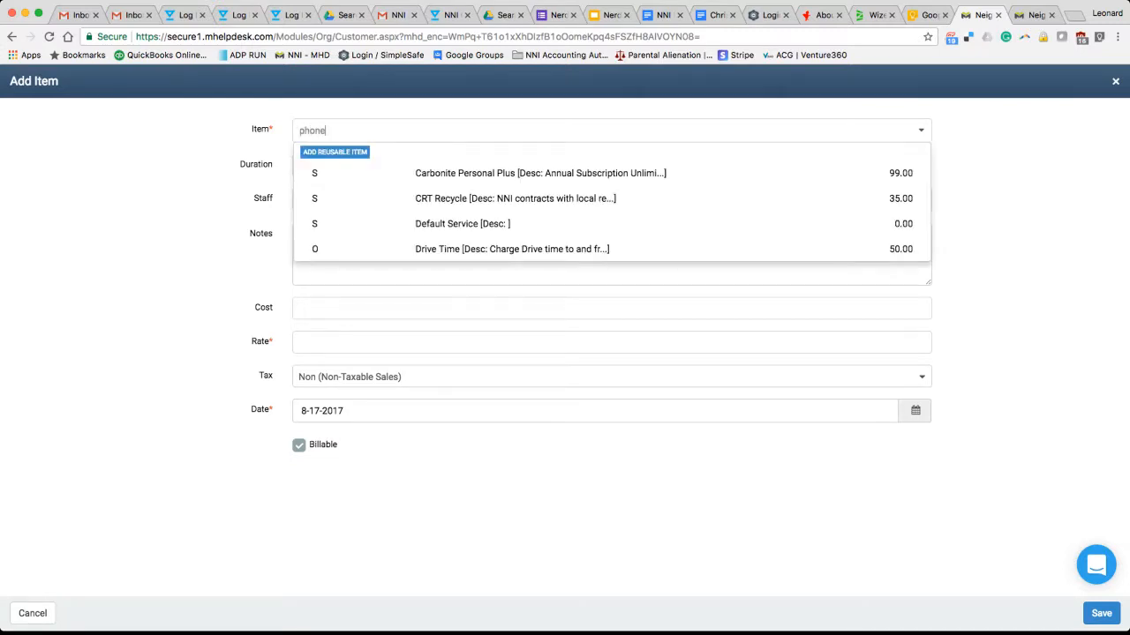
key(Return)
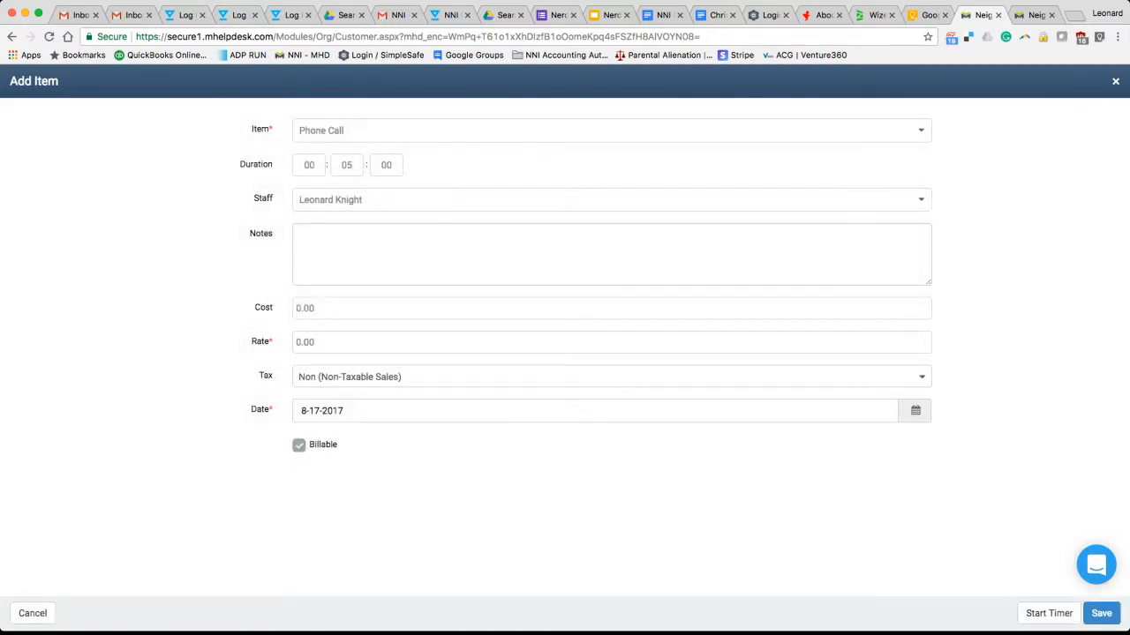
double_click(346, 165)
text(25)
Note on the item that the client discussed CaTV and other services and wants a presentation for Hamilton House, and save the item
click(345, 246)
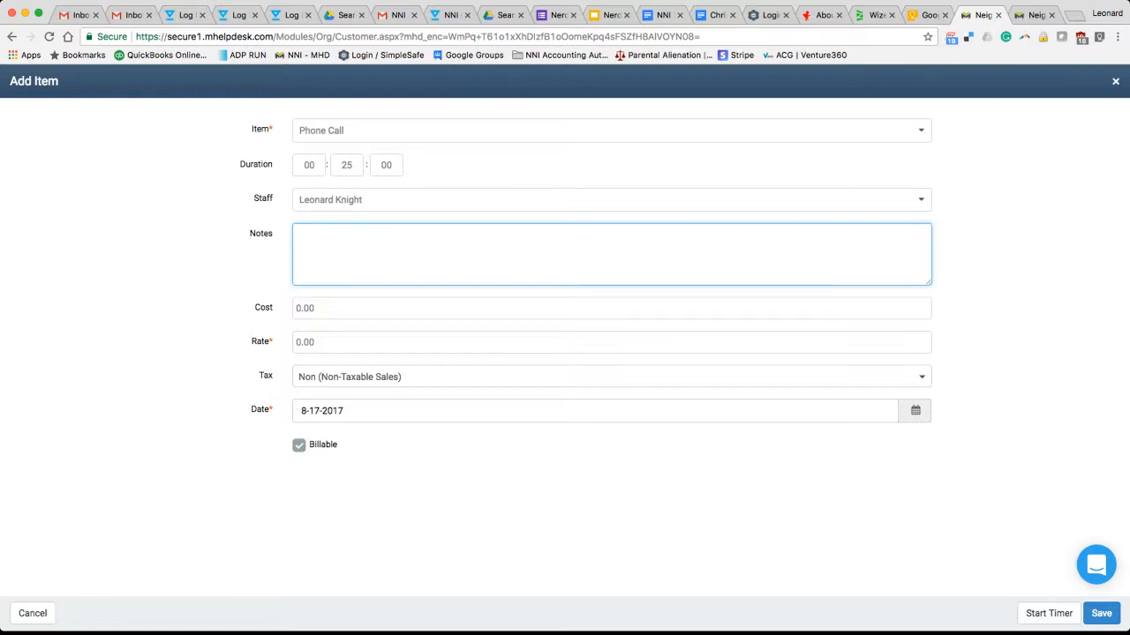
text(Spoke to Brown about CaTV)
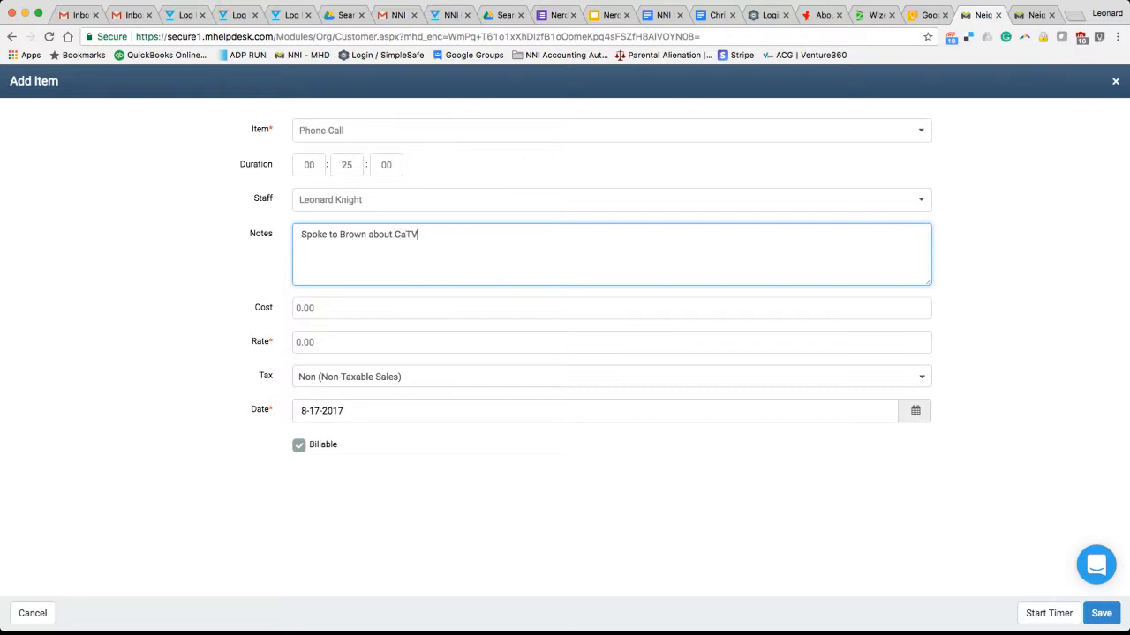
text( and other services )
text(W)
key(BackSpace)
text(He wants)
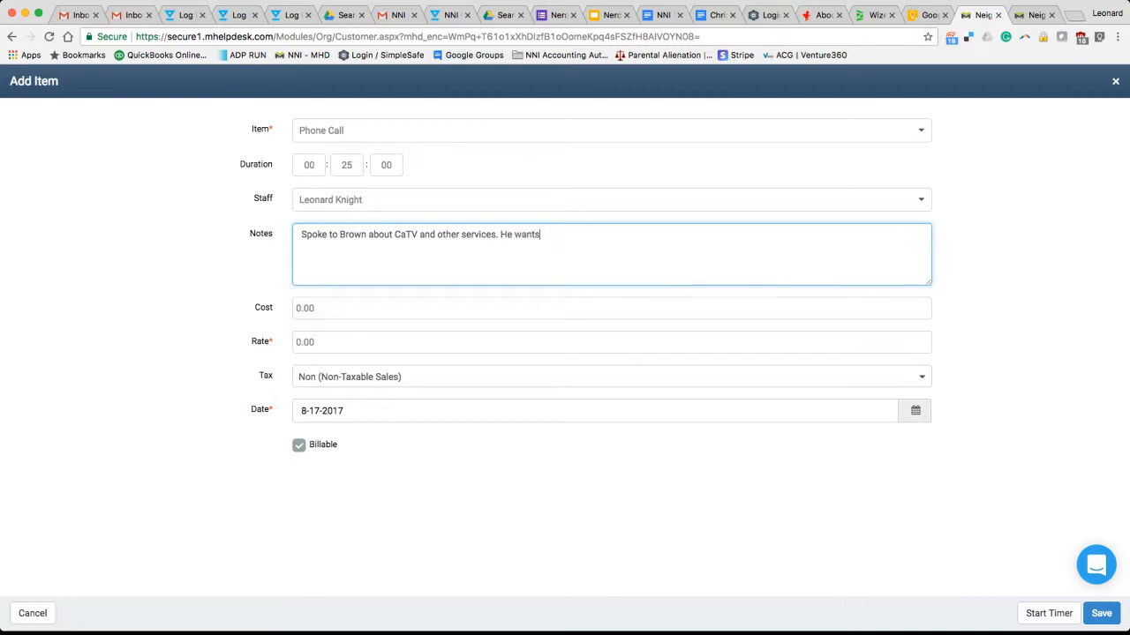
text( us to do a presentation for Hamilton)
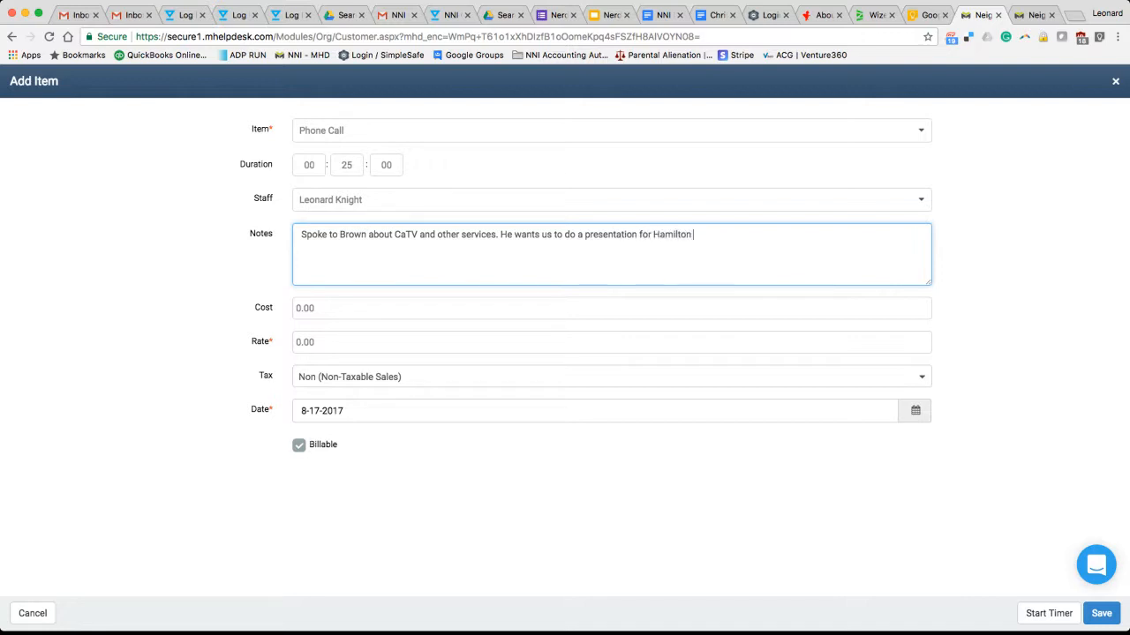
text( House.)
click(1101, 613)
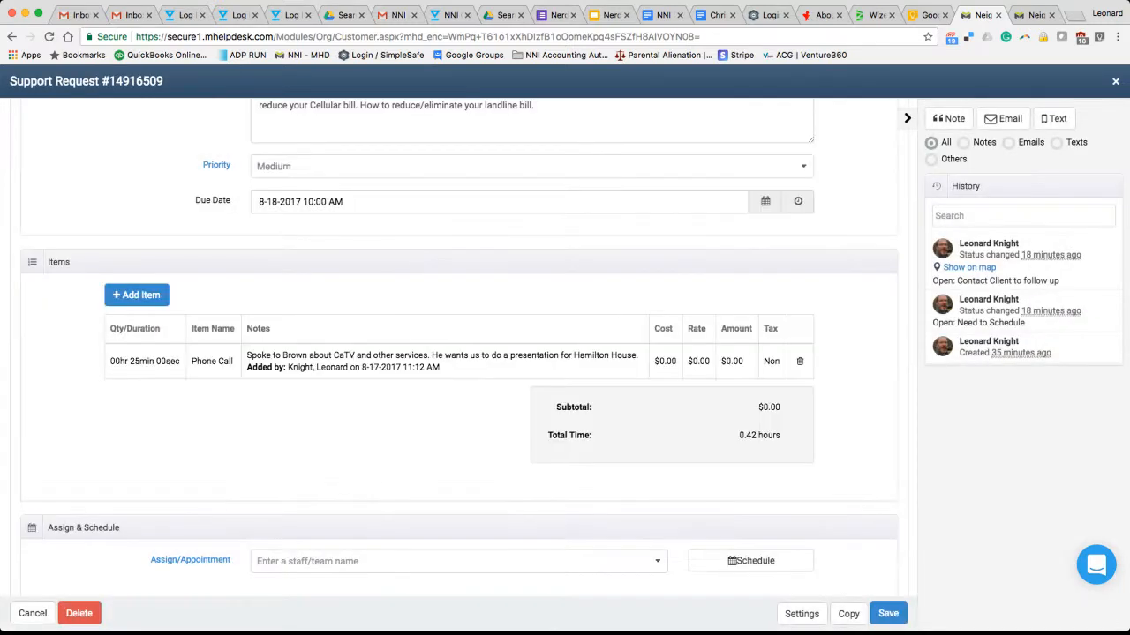
Find a staff member by first name, assign the support request to them and save it
scroll(459, 353, down, 4)
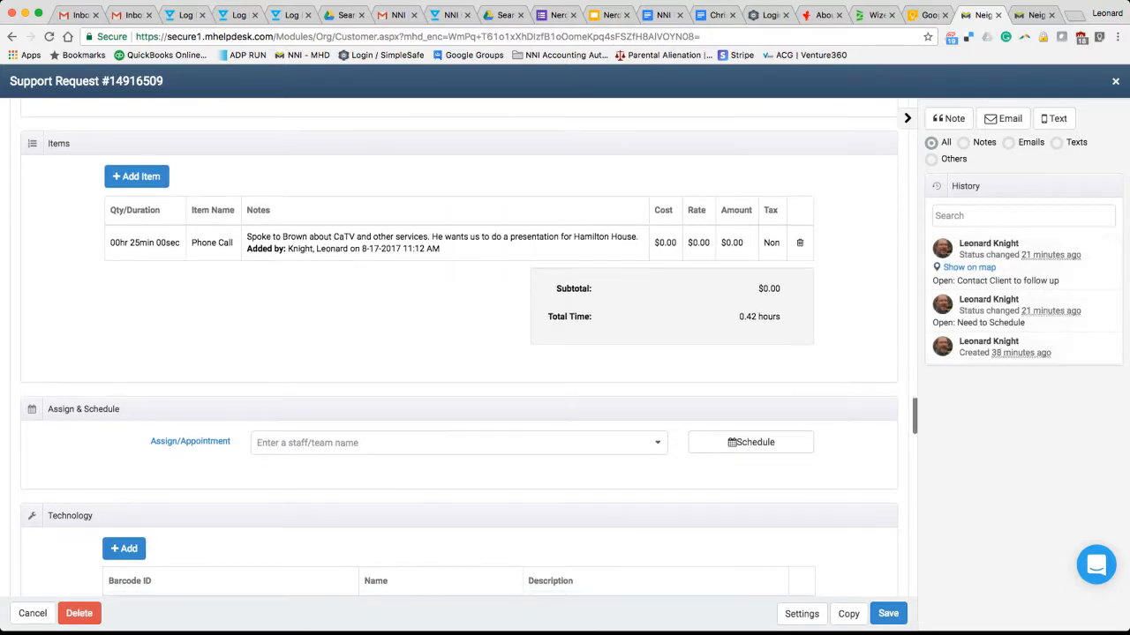
click(459, 403)
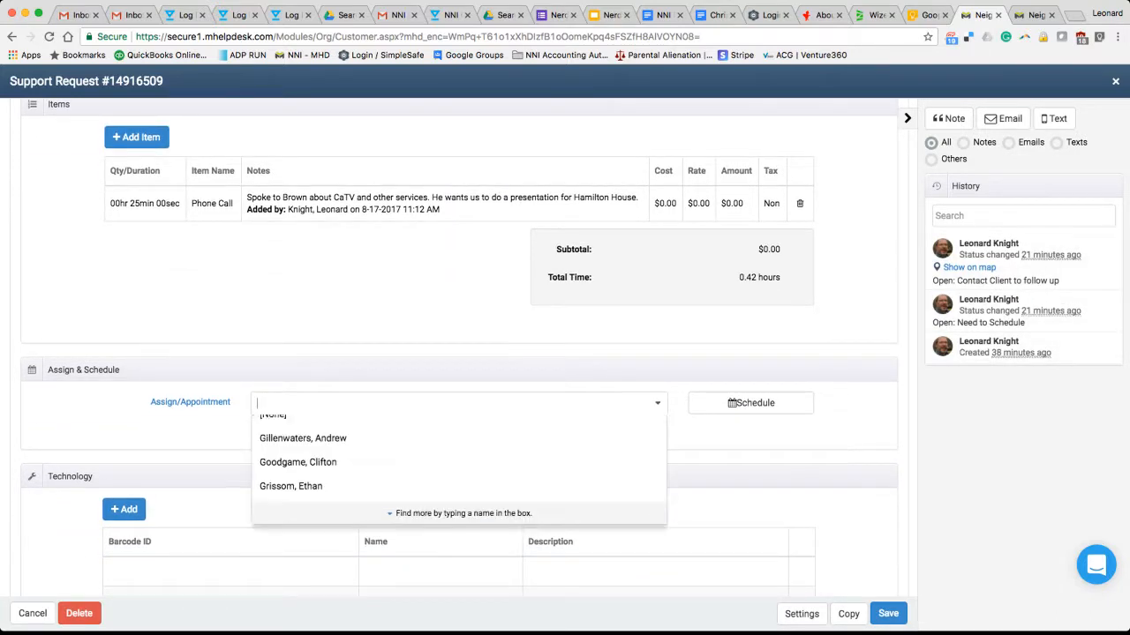
text(matt)
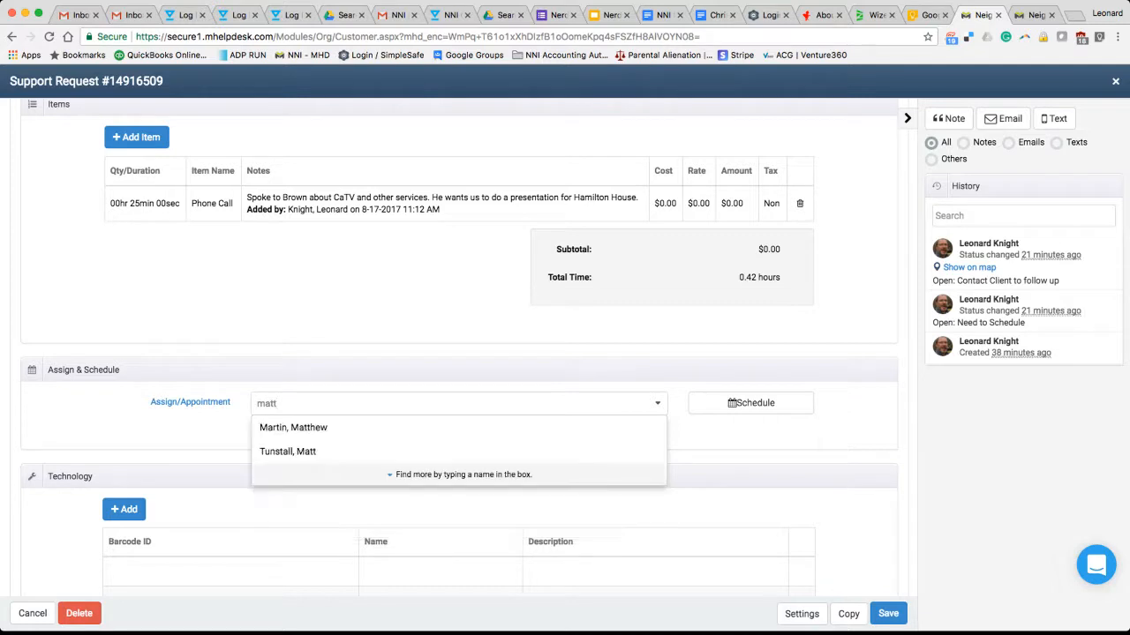
key(Down)
key(Return)
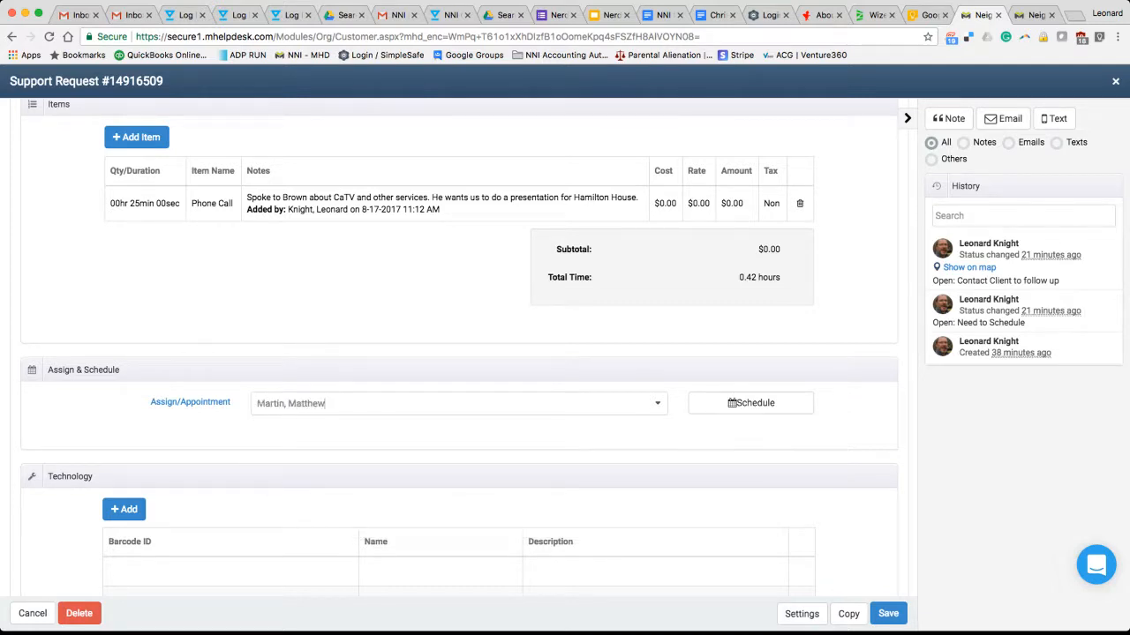
key(Down)
key(Return)
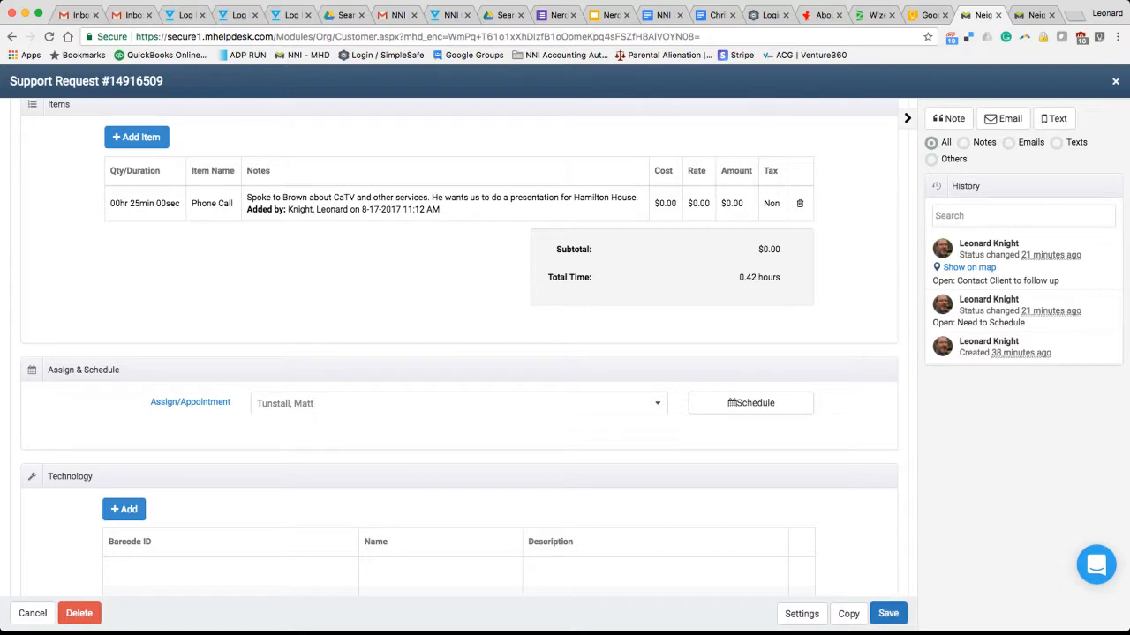
click(888, 613)
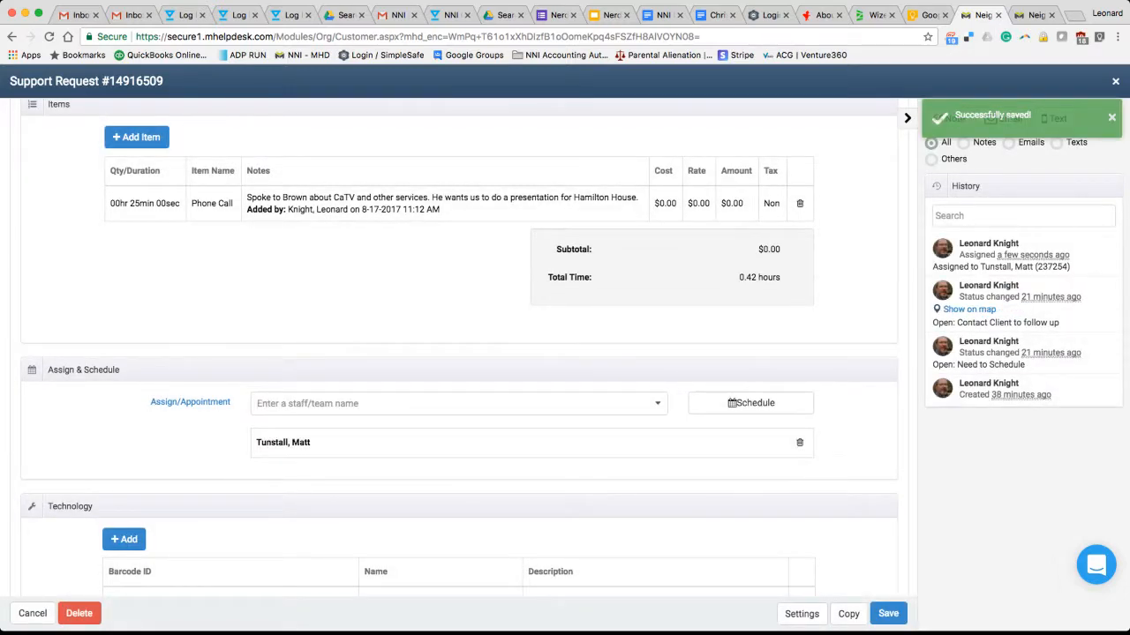
Assign a second staff member to the support request and save it
click(459, 403)
text(win)
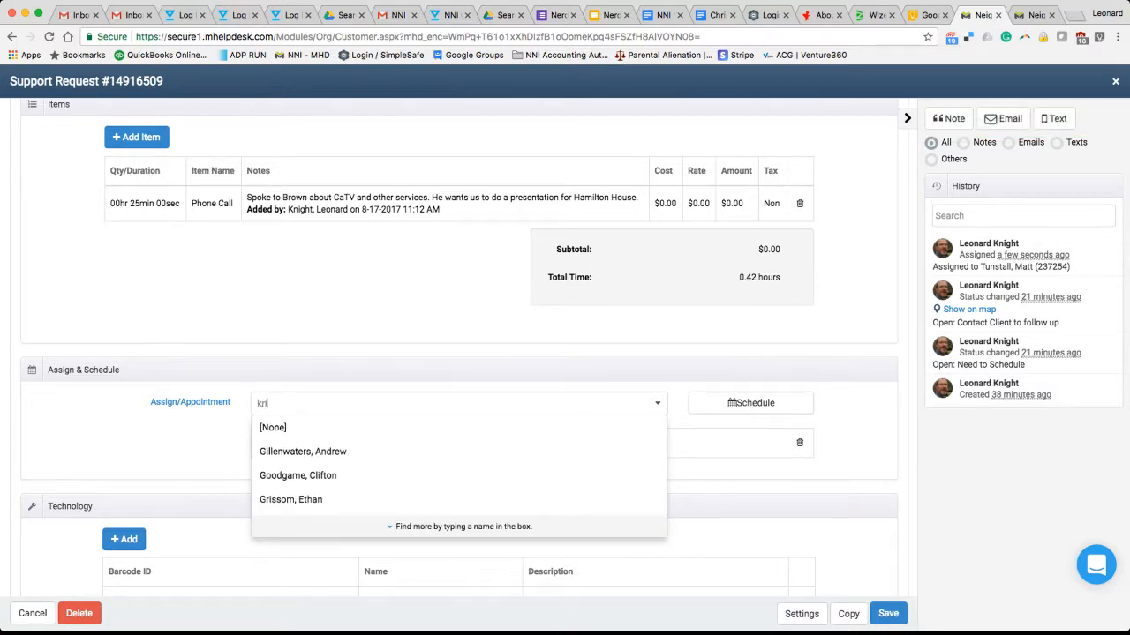
key(Return)
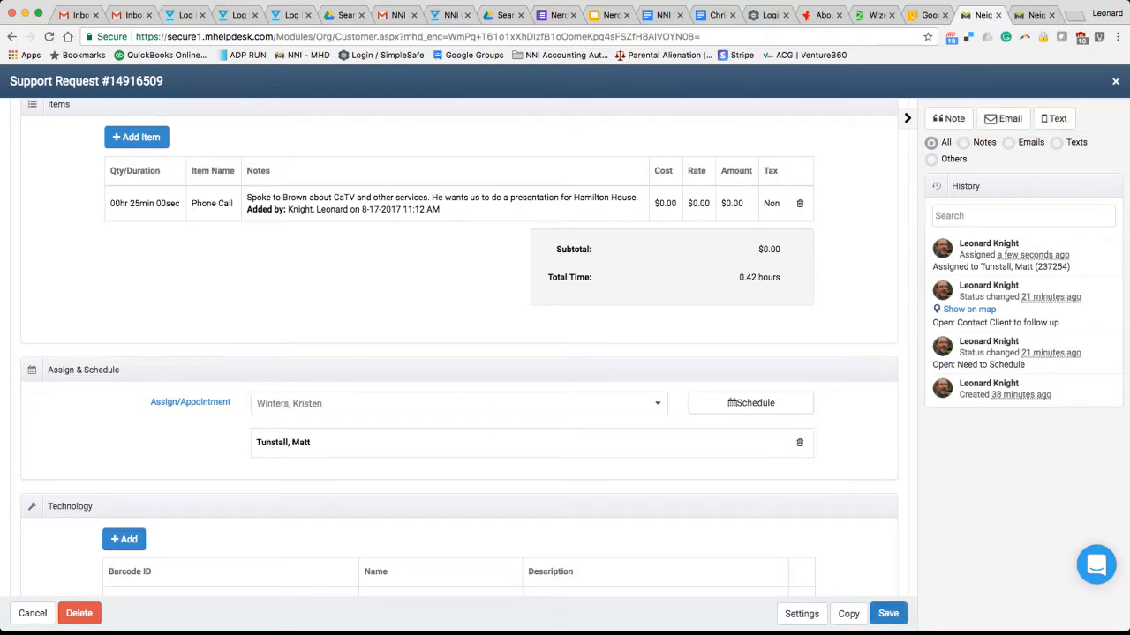
click(888, 614)
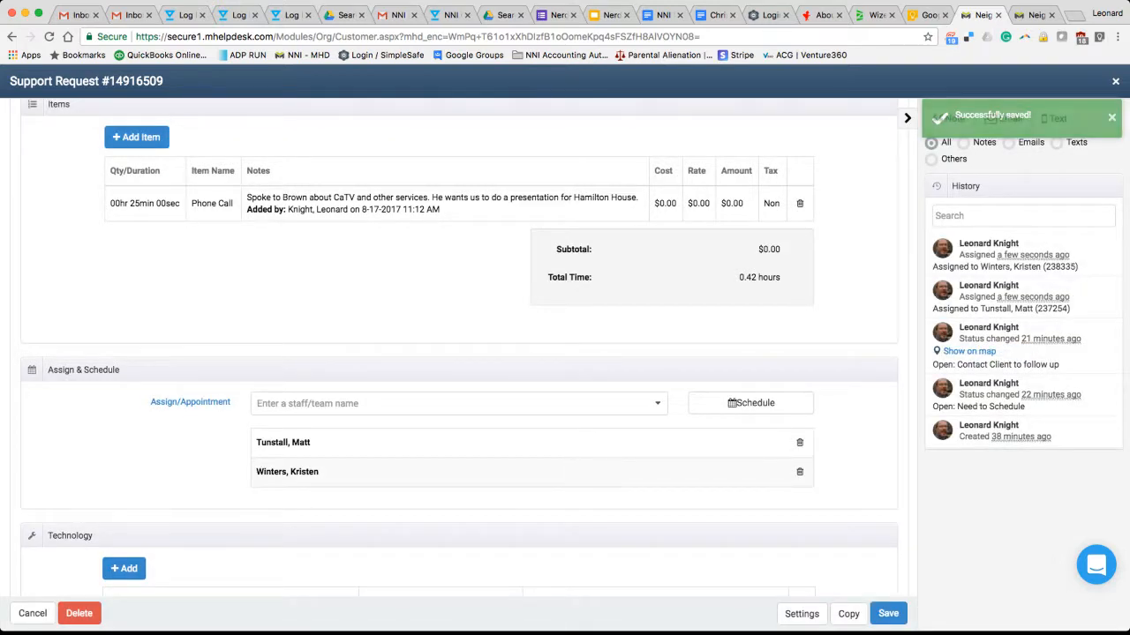
Find a third staff member by first name, assign the support request to them as well and save it
scroll(459, 348, down, 1)
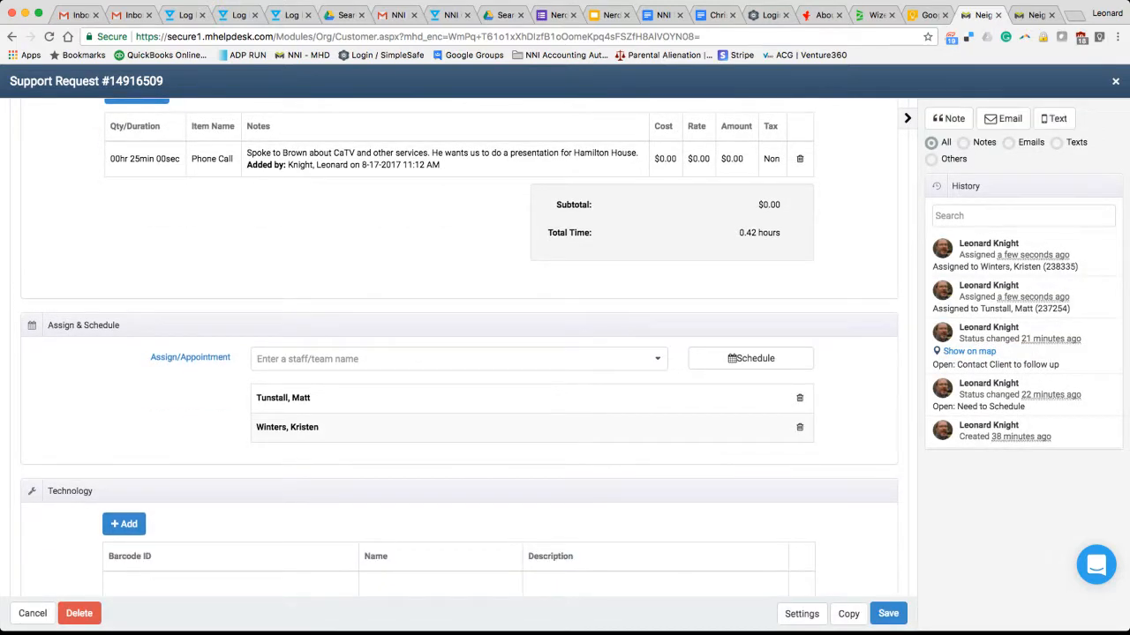
scroll(468, 336, down, 1)
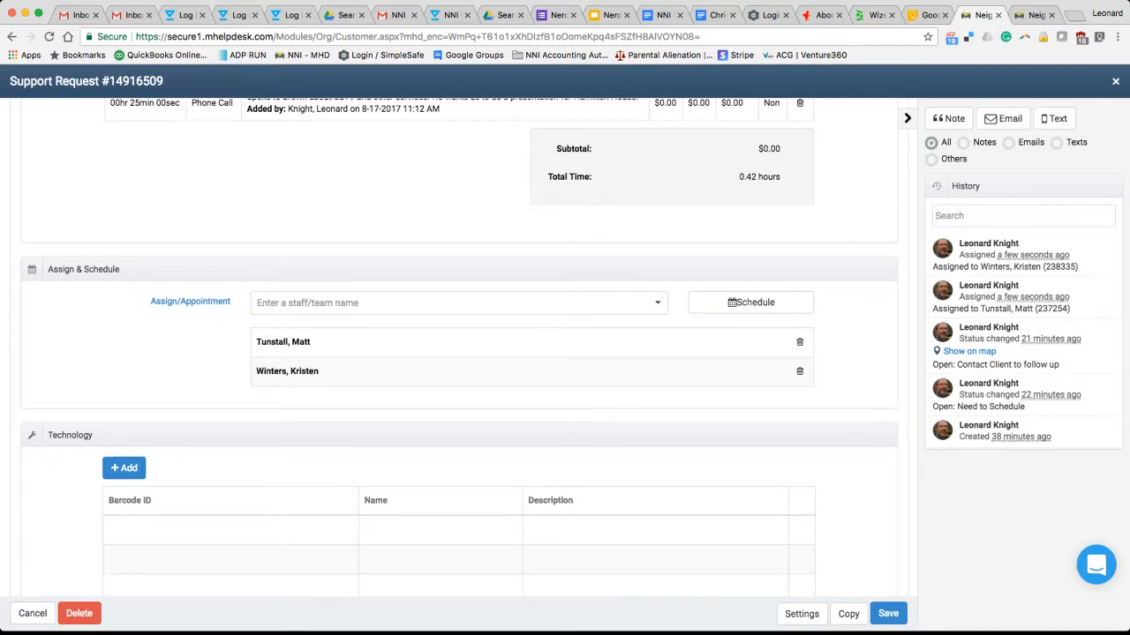
scroll(459, 344, down, 3)
scroll(459, 353, down, 5)
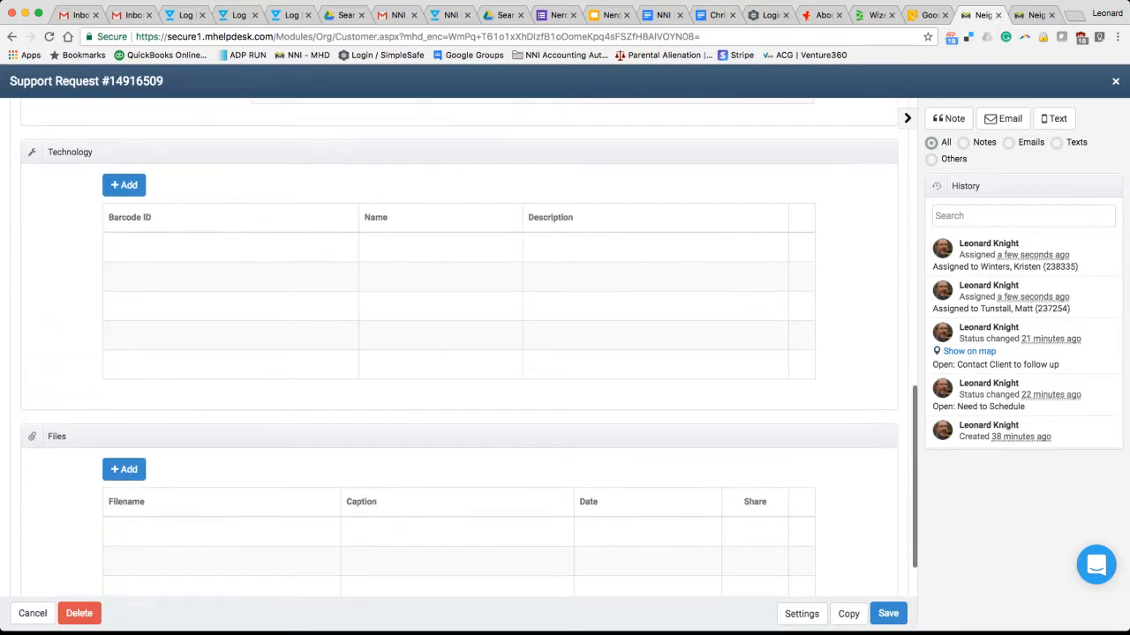
scroll(468, 353, up, 8)
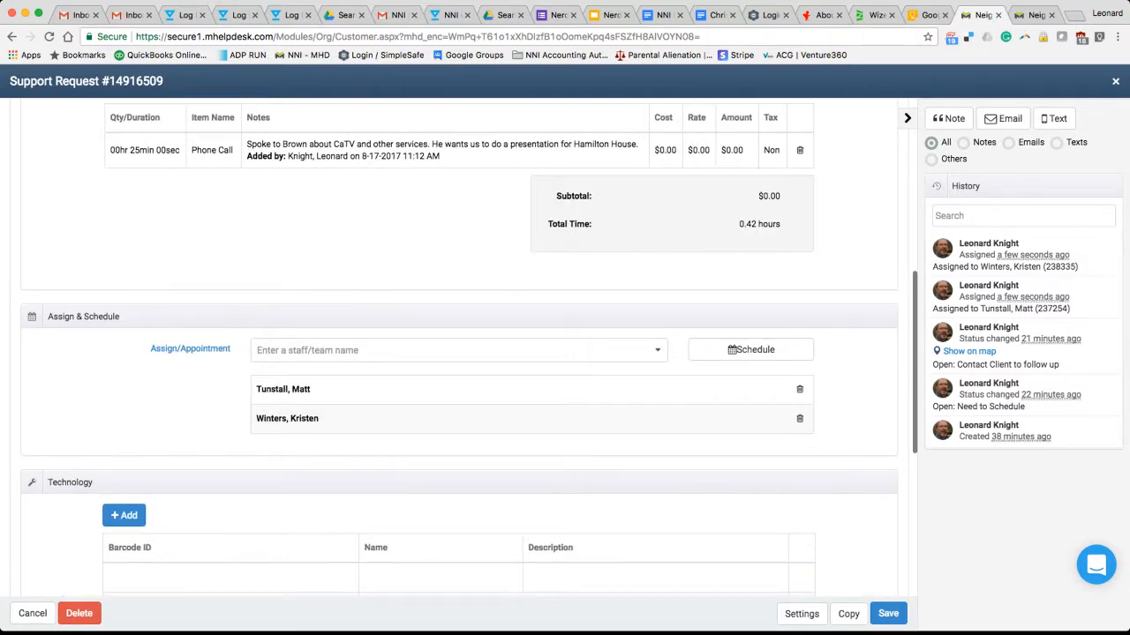
click(459, 351)
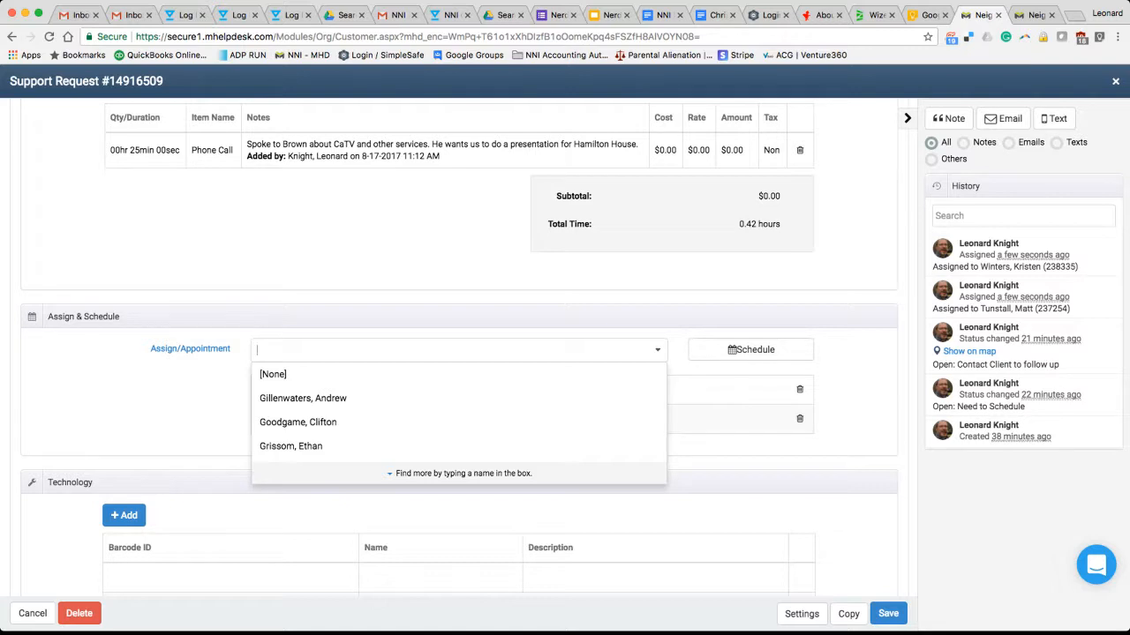
text(tomm)
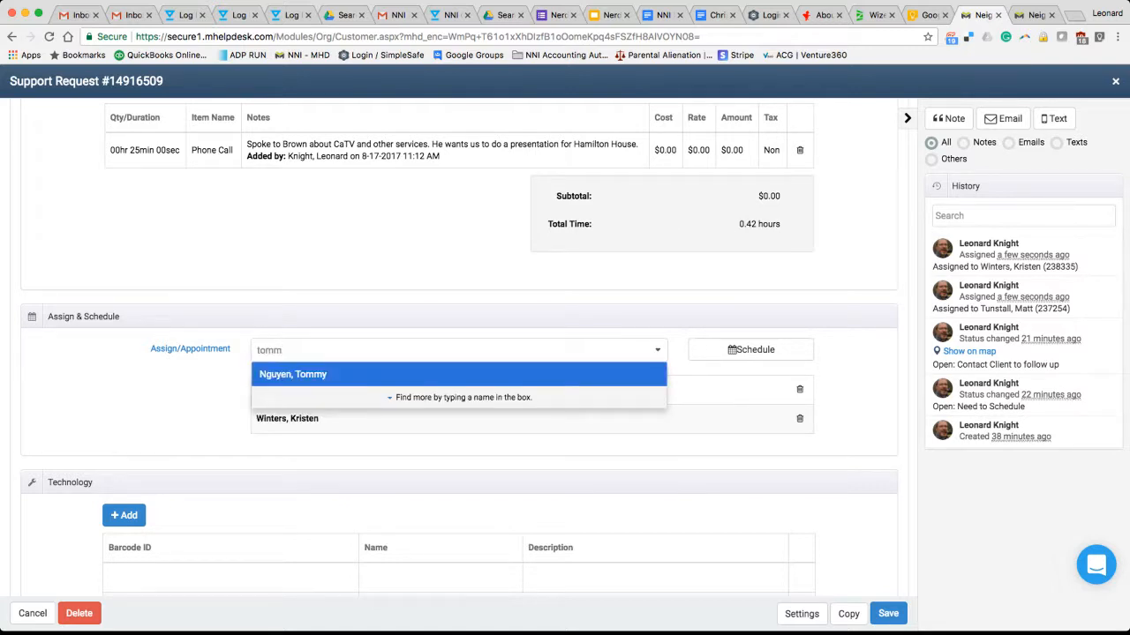
key(Return)
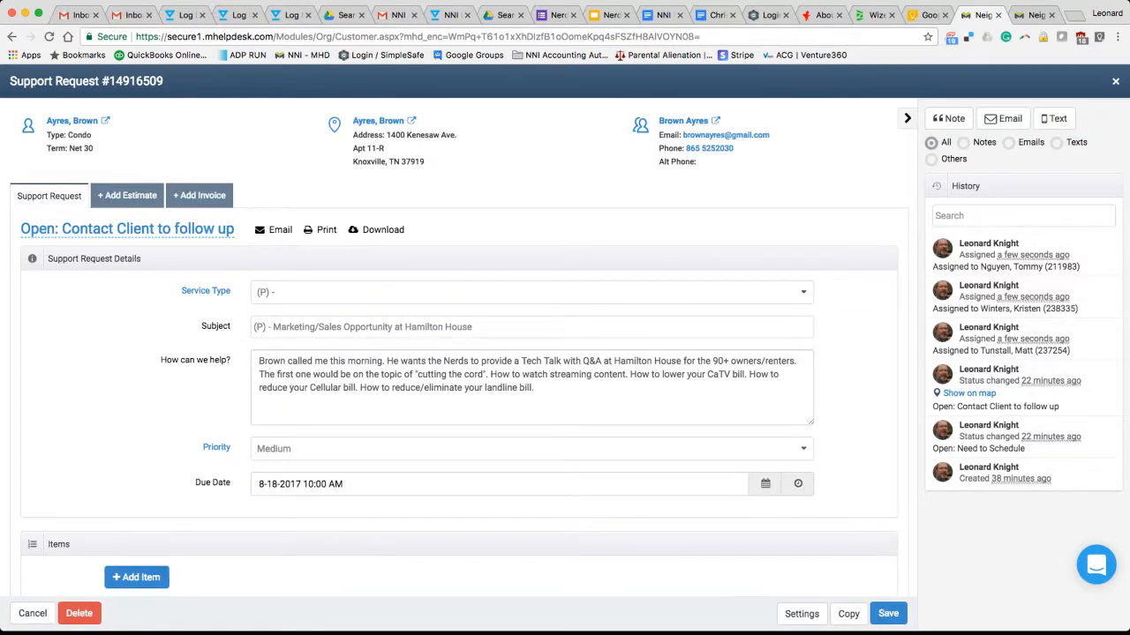
Review the updated support request from its details and items through assignments, technology, files and signature, including the history
scroll(459, 353, down, 3)
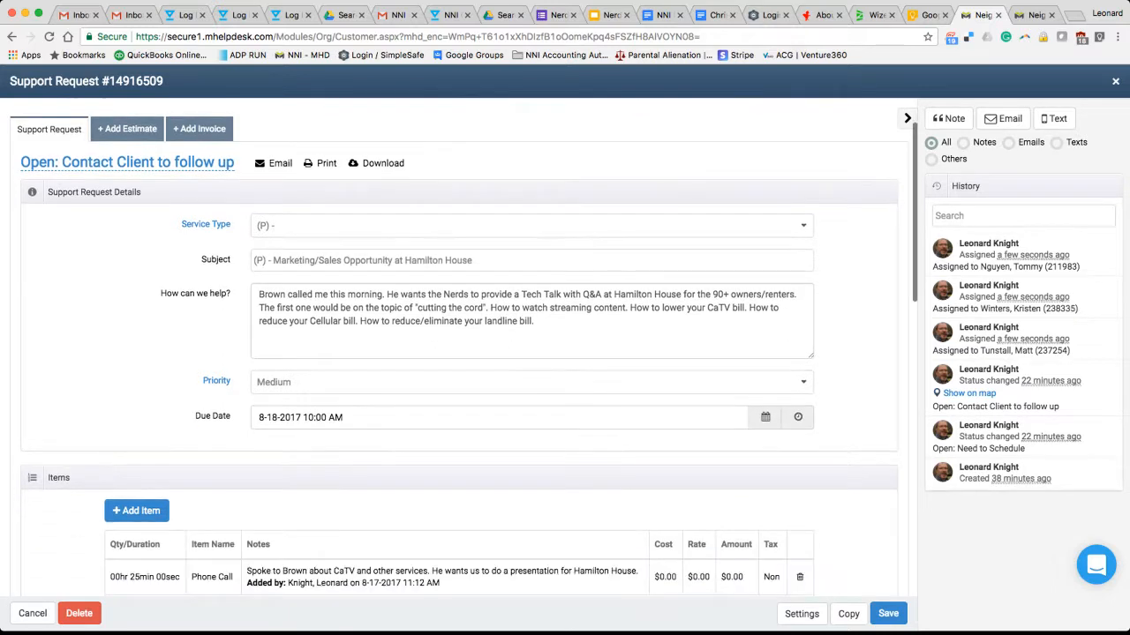
scroll(459, 353, down, 1)
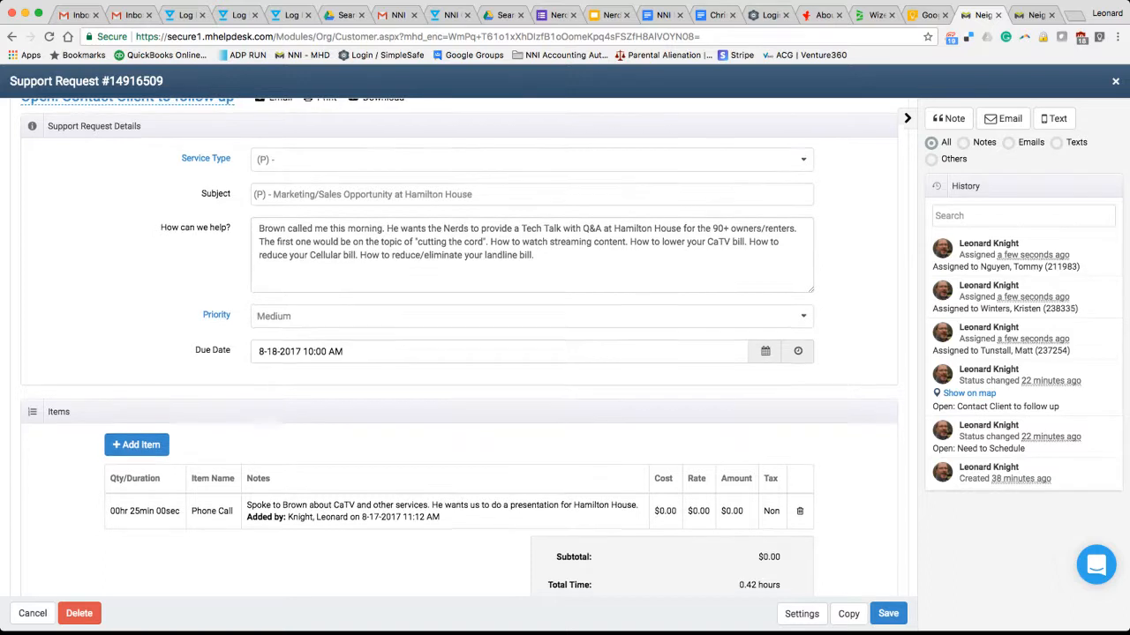
scroll(459, 353, down, 3)
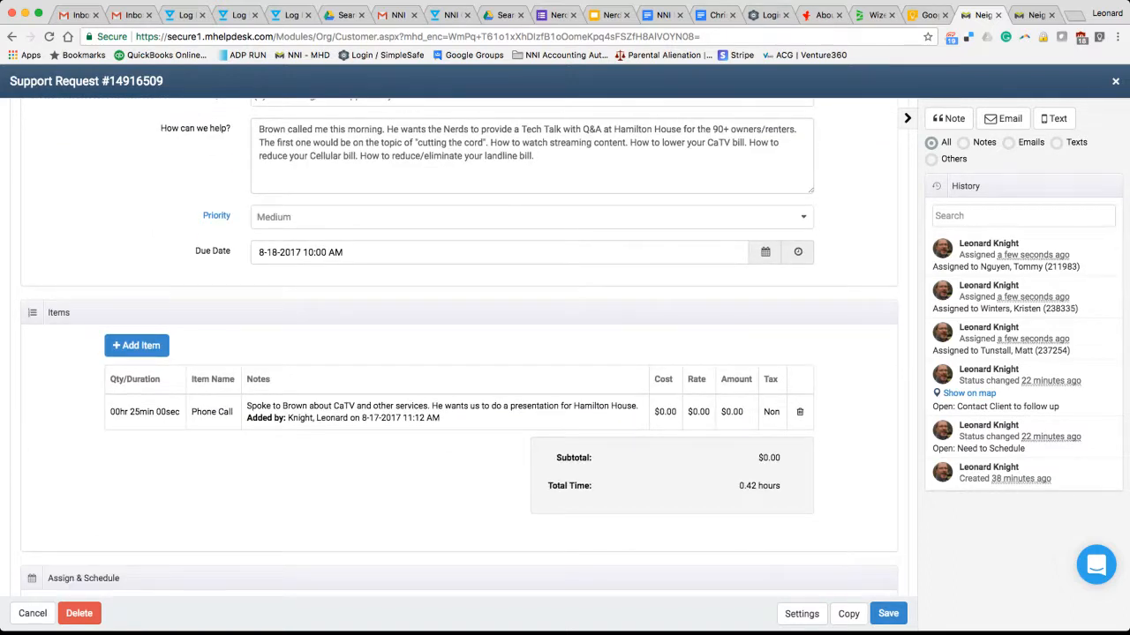
scroll(459, 353, down, 1)
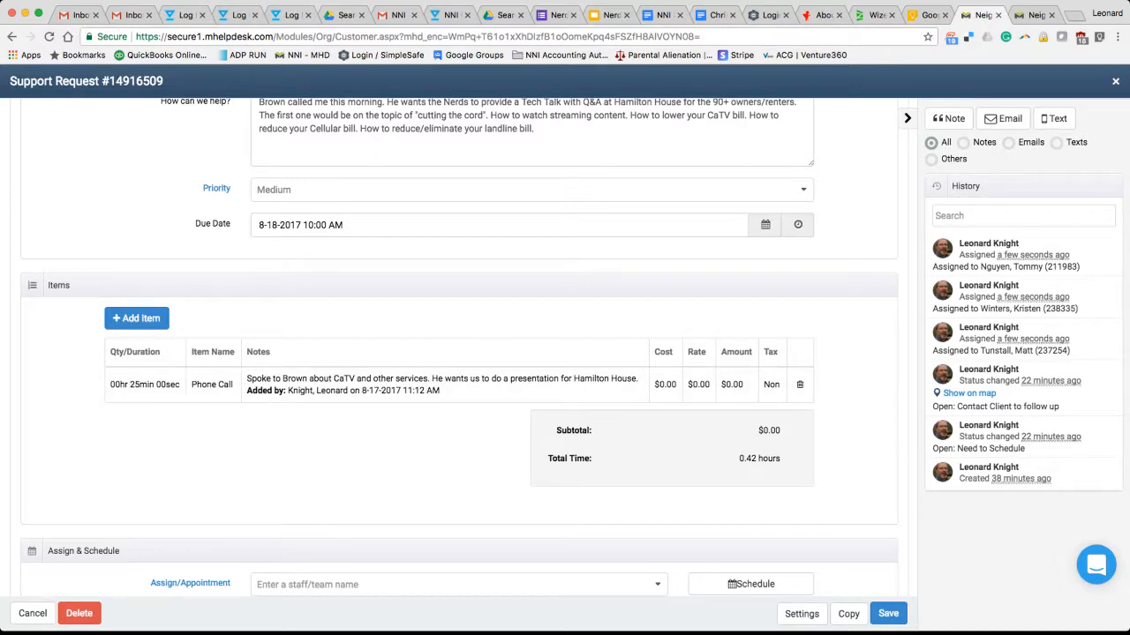
scroll(458, 353, down, 1)
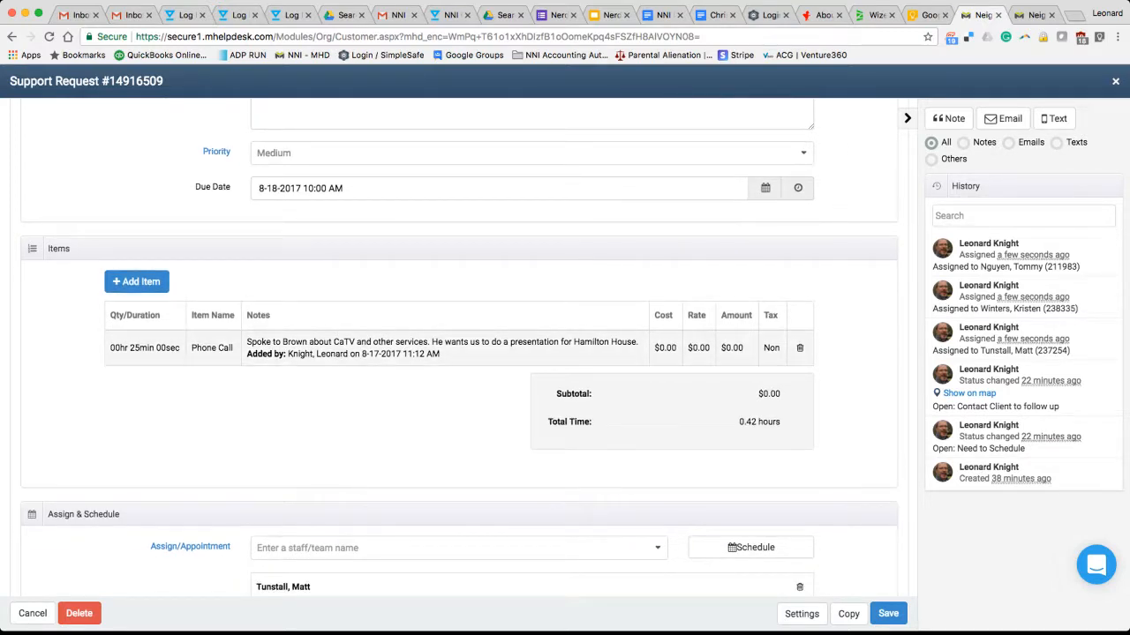
scroll(459, 353, down, 1)
scroll(459, 353, down, 3)
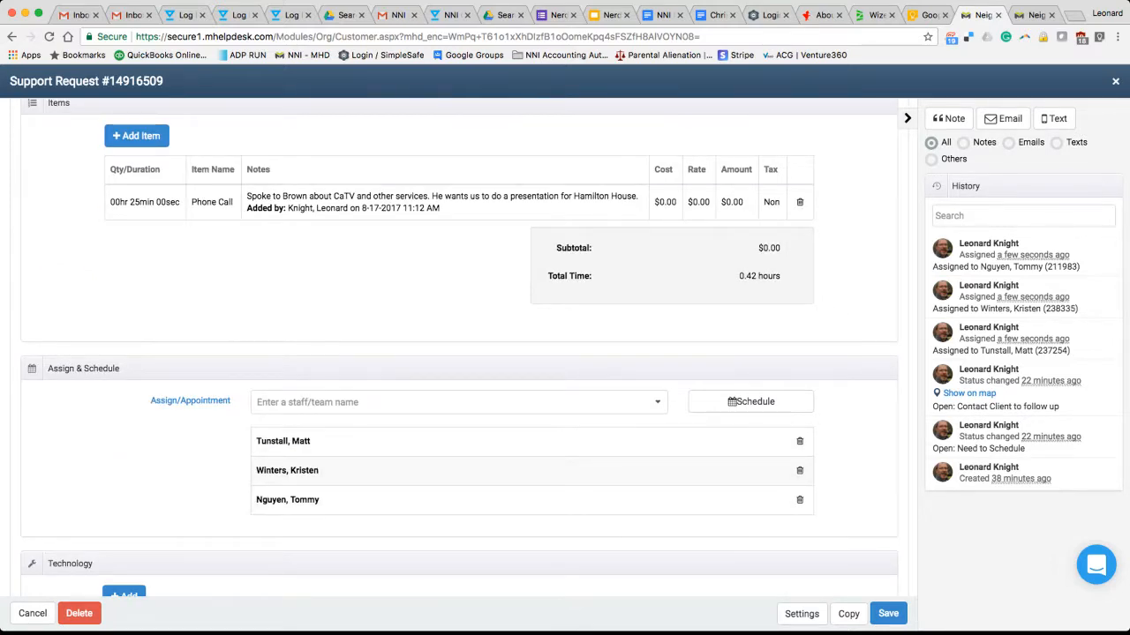
scroll(459, 353, down, 2)
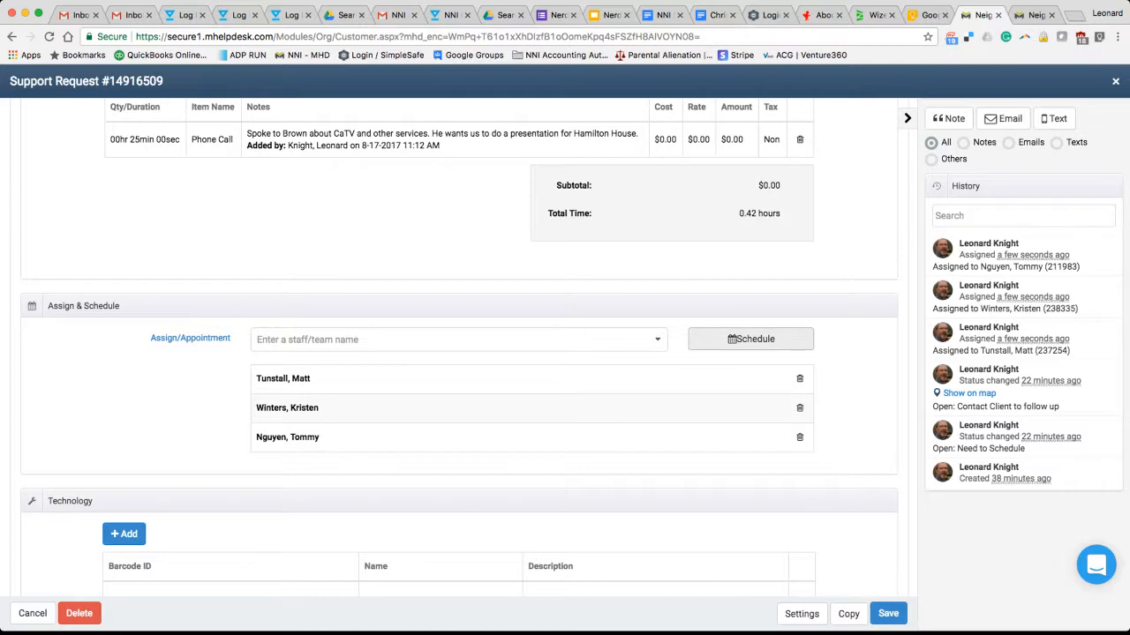
scroll(750, 339, down, 4)
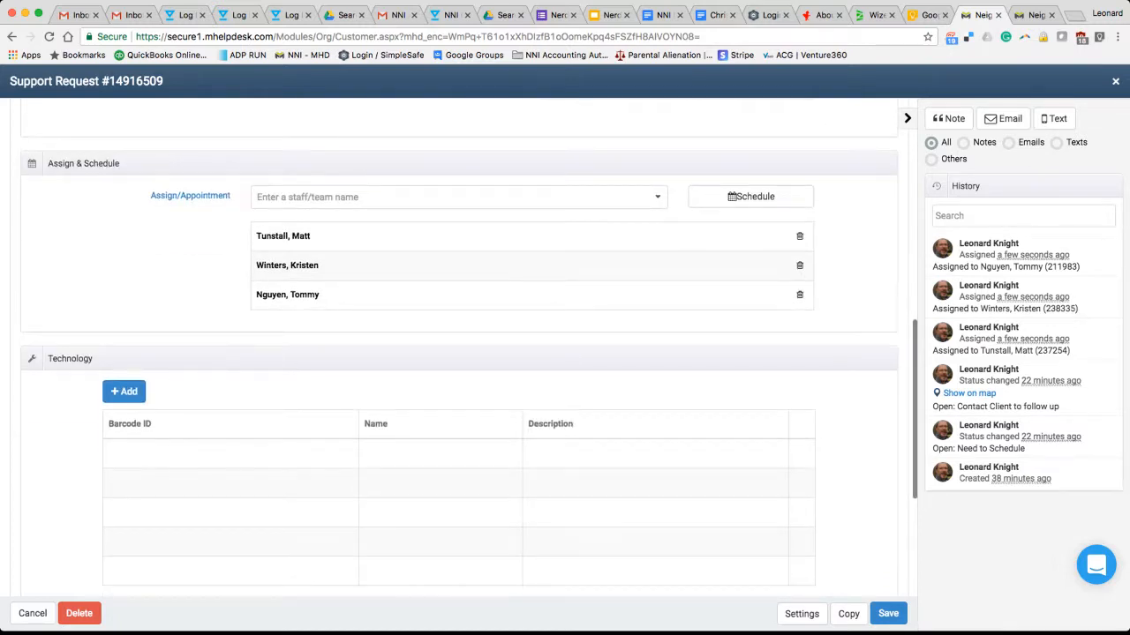
scroll(459, 353, down, 3)
scroll(459, 353, down, 2)
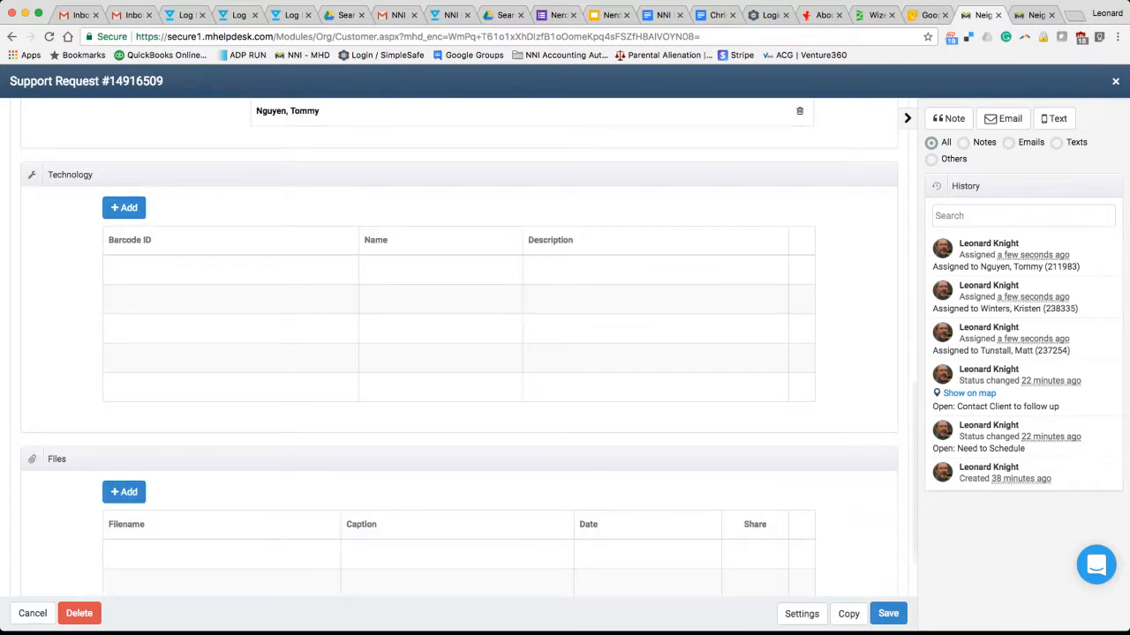
scroll(459, 353, down, 5)
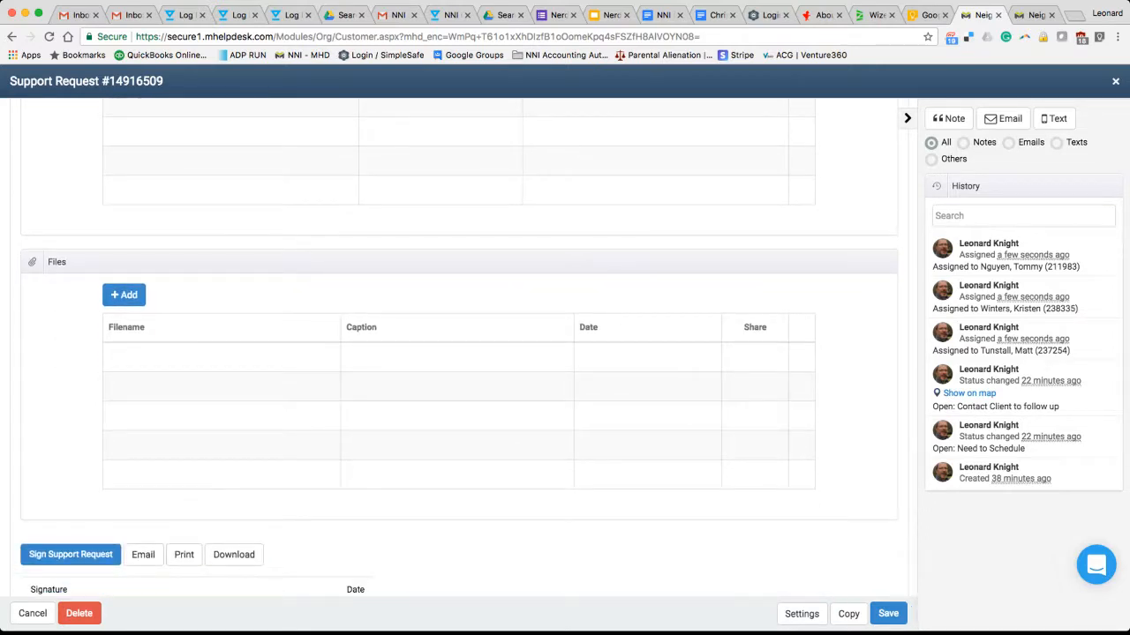
scroll(459, 353, down, 1)
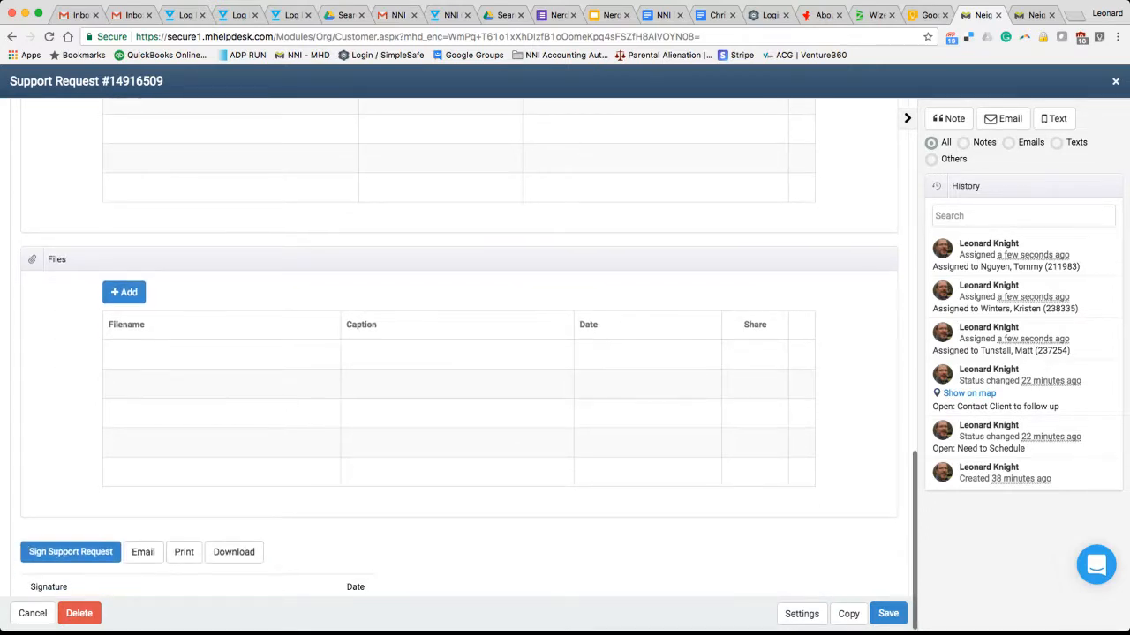
scroll(459, 353, up, 10)
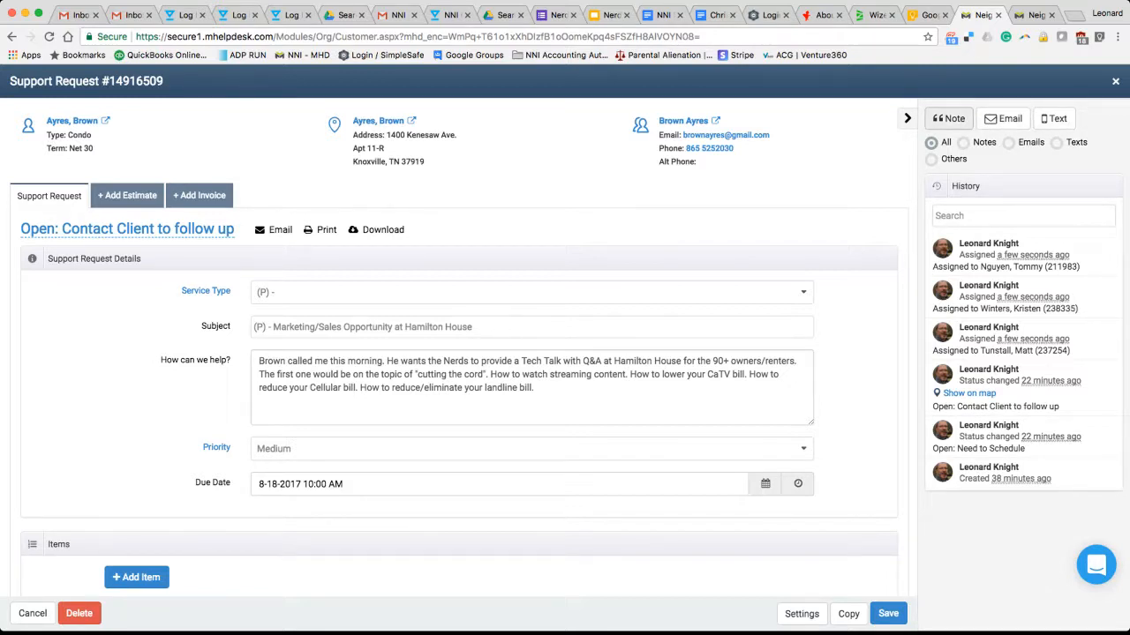
scroll(459, 353, down, 4)
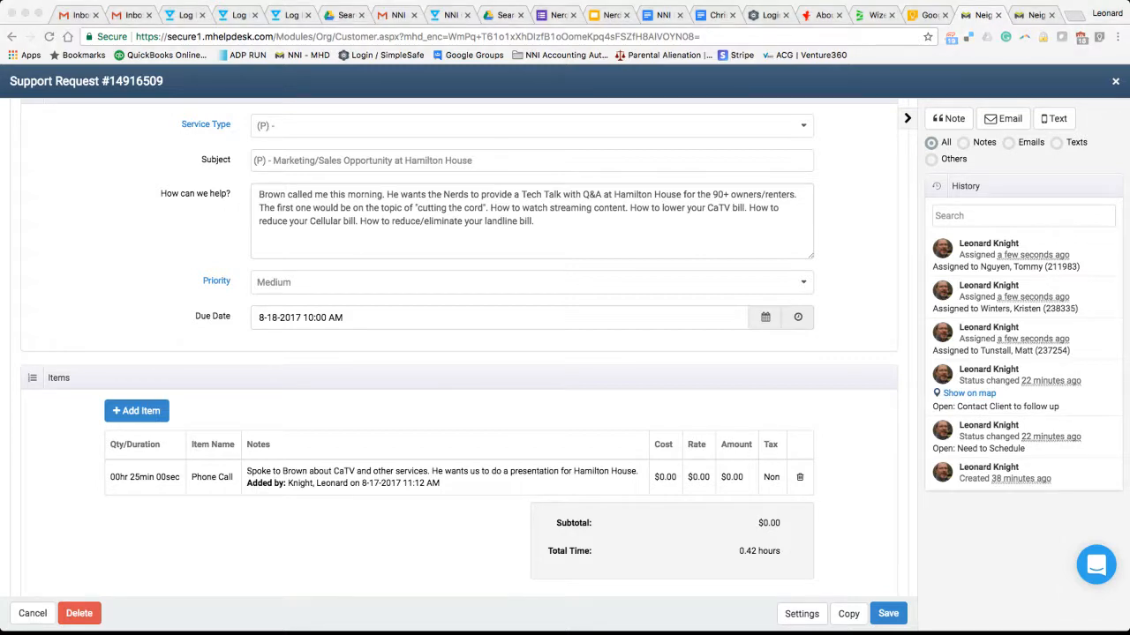
scroll(459, 353, up, 4)
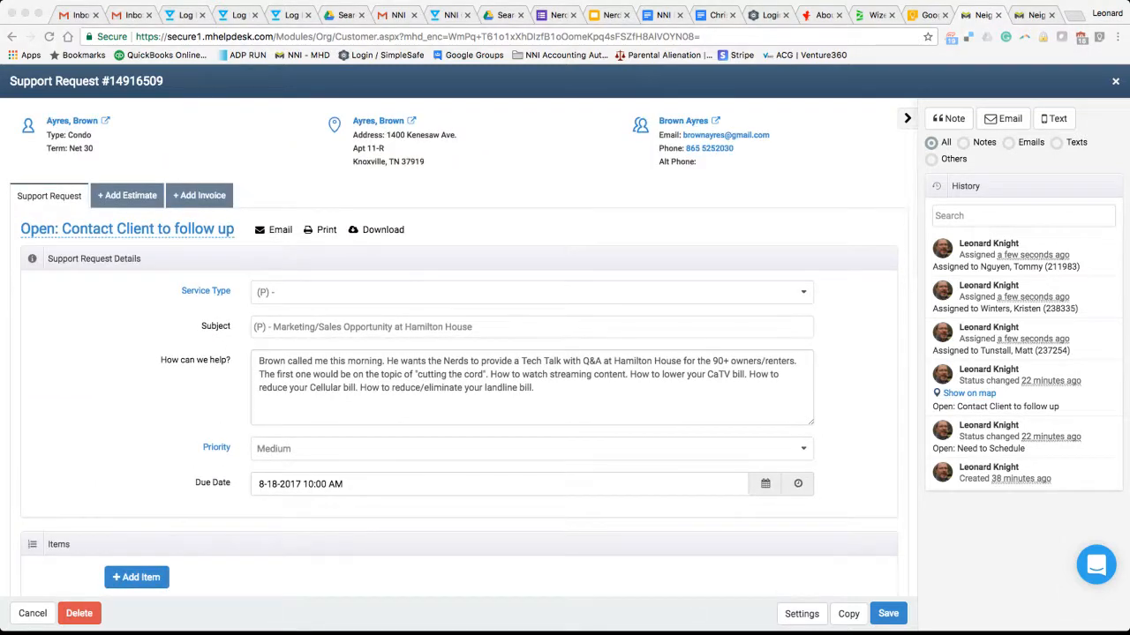